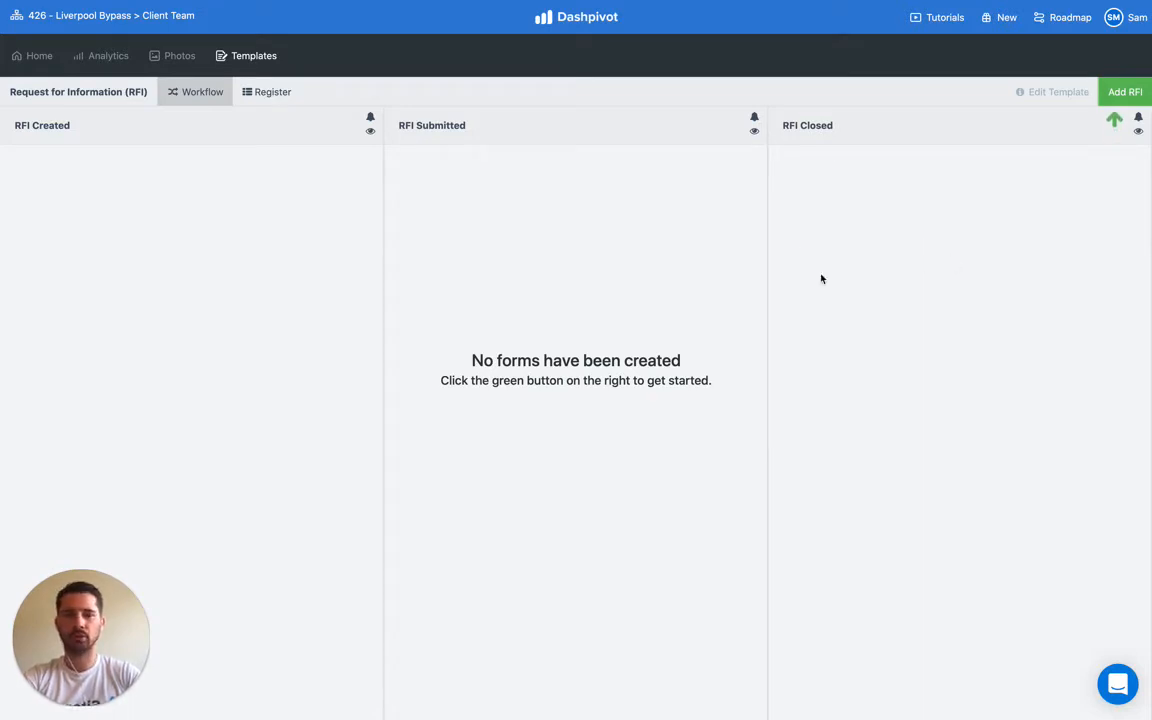
Add a new RFI form and fill in the recipient's name and title, company ABC Limited and RFI number 01
left_click(1122, 92)
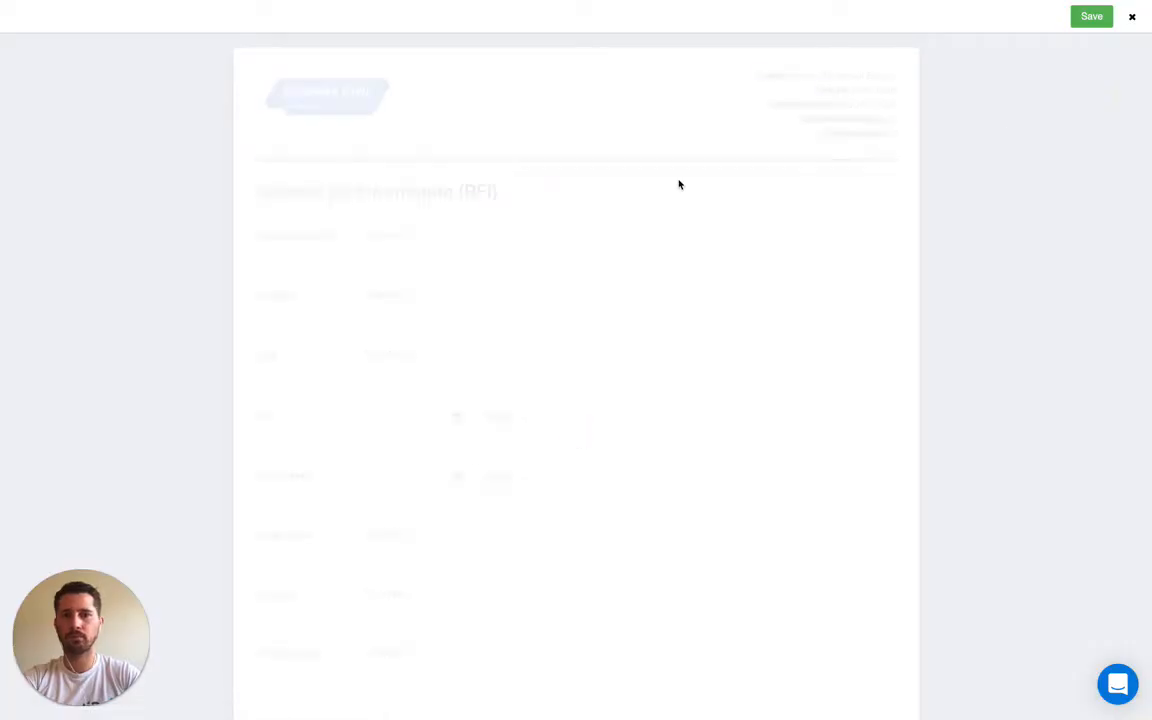
left_click(391, 233)
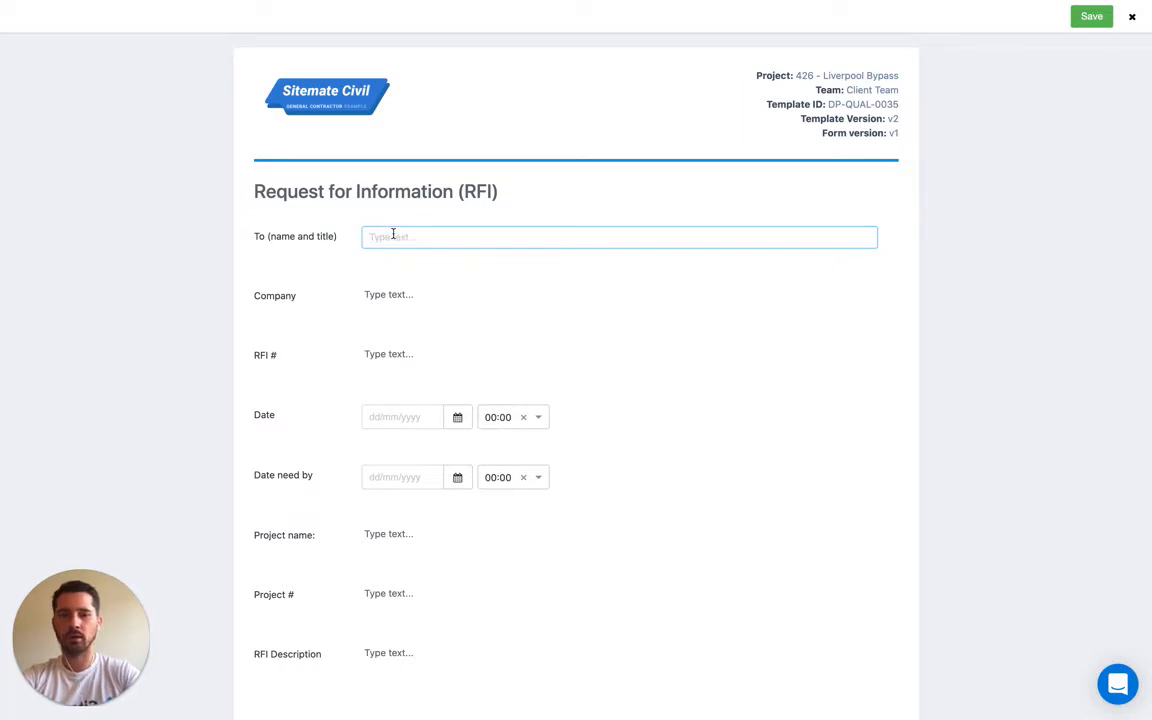
type("Mr John Smith")
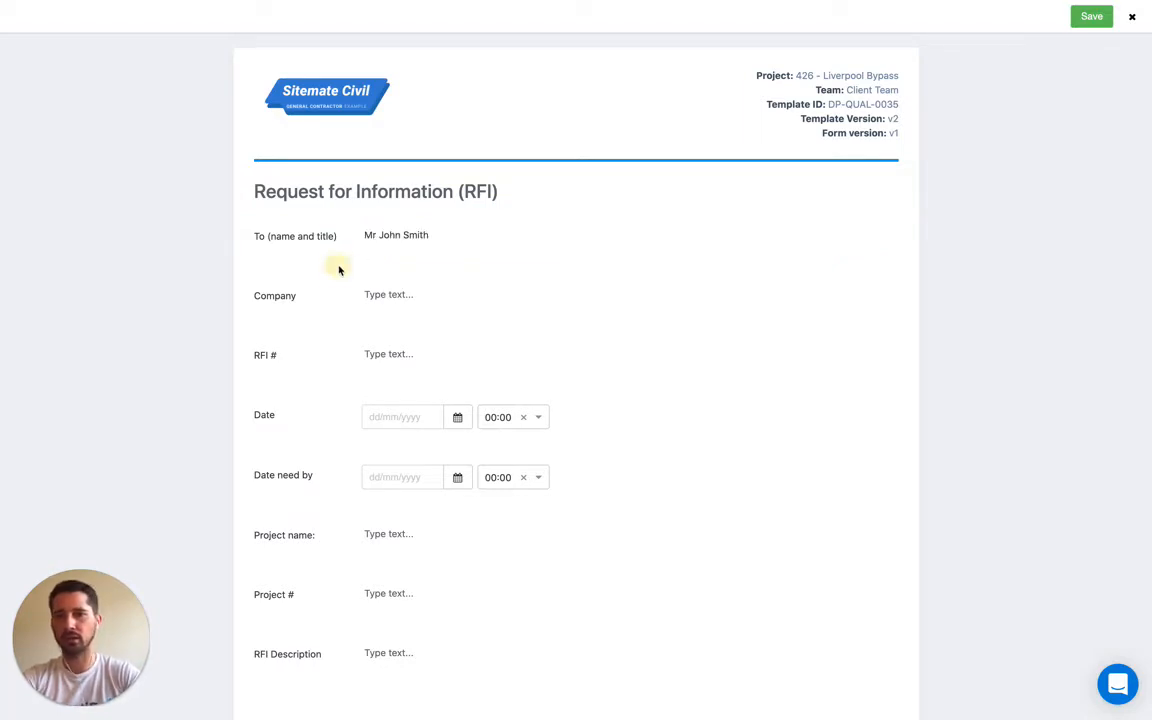
left_click(398, 300)
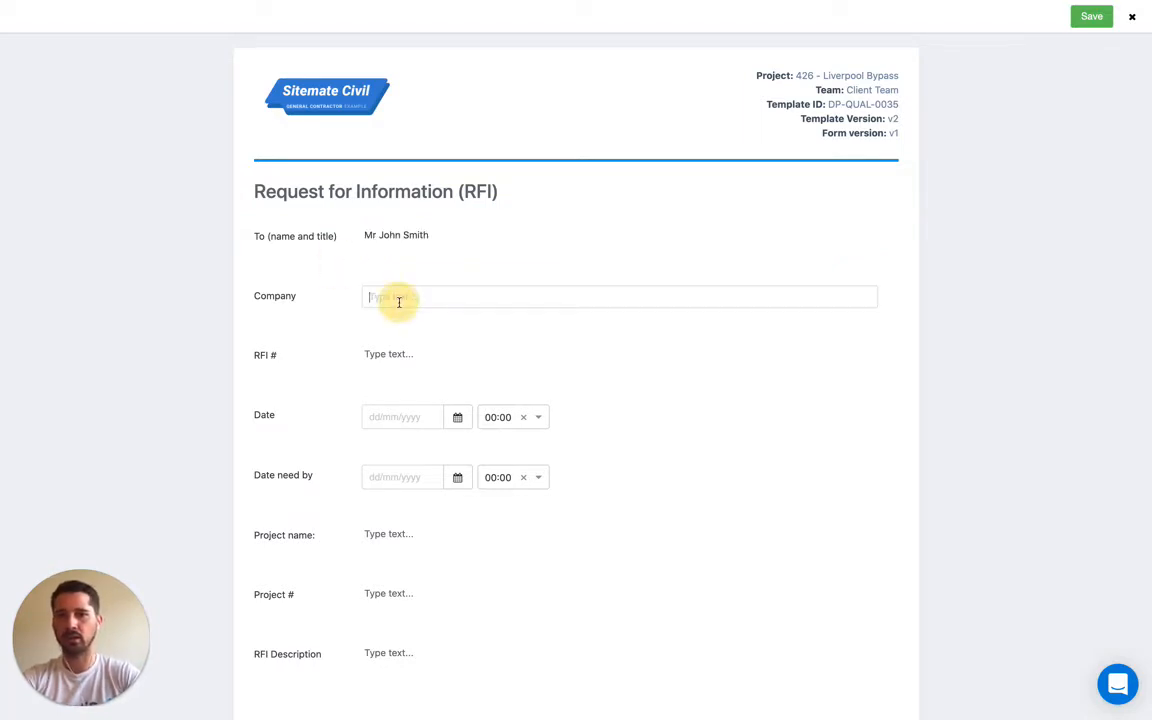
type("ABC Limited")
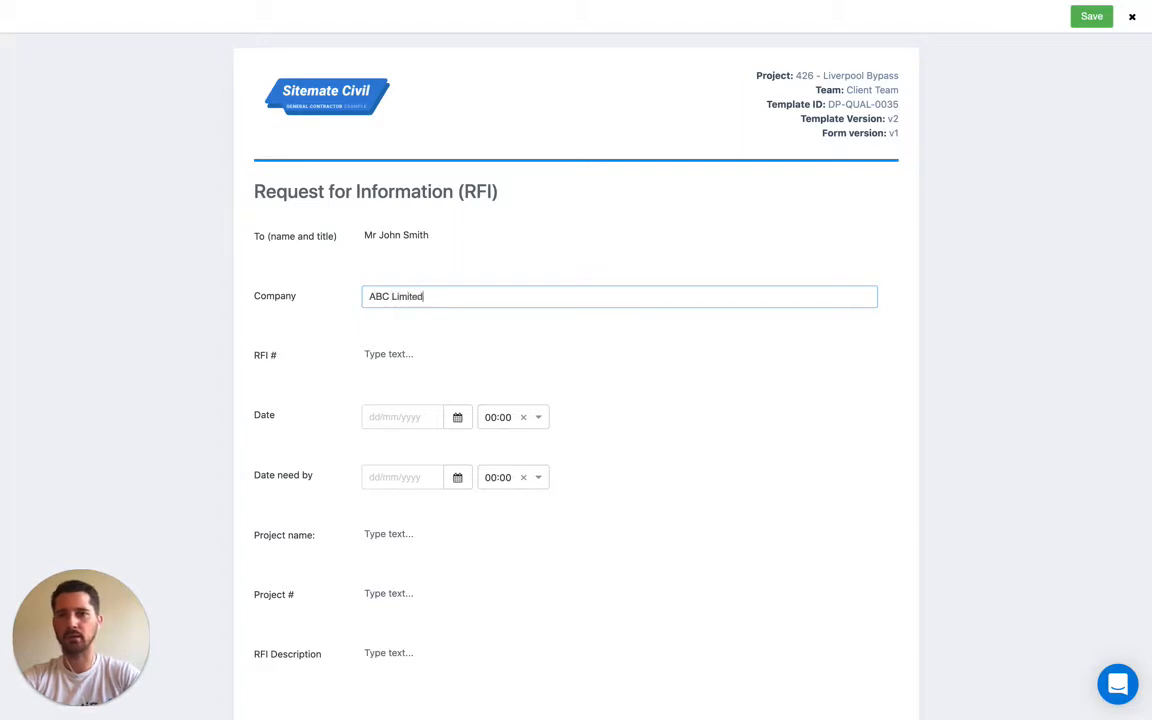
left_click(399, 352)
type("01")
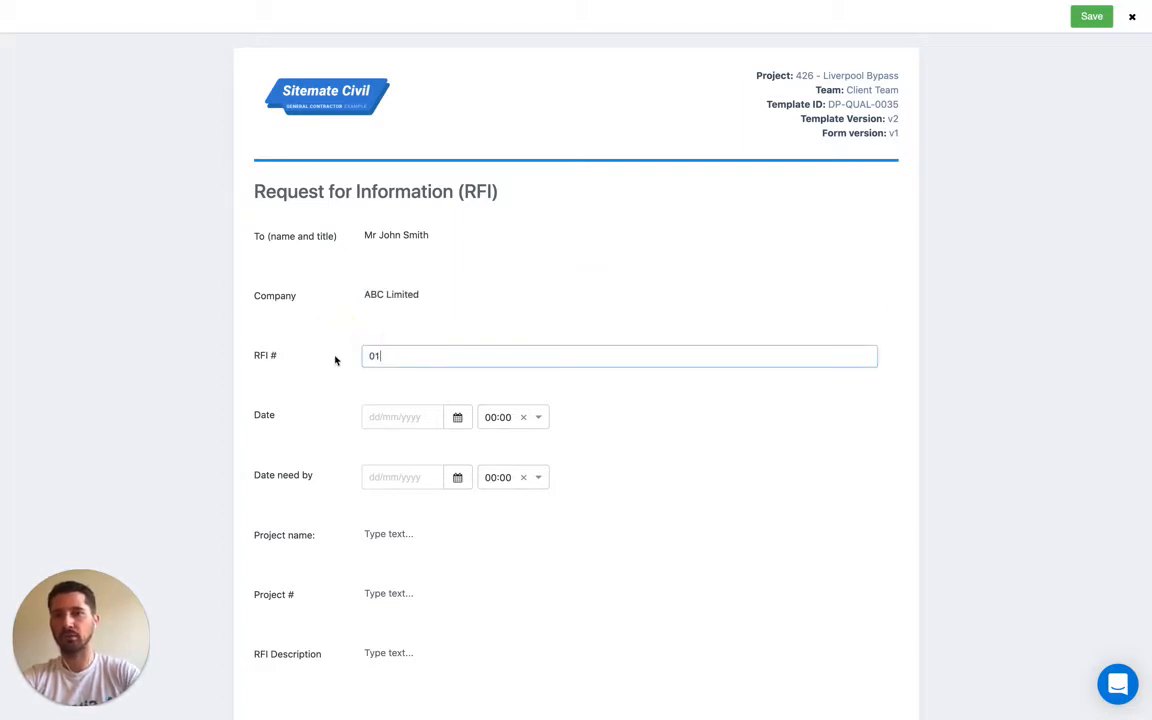
left_click(334, 361)
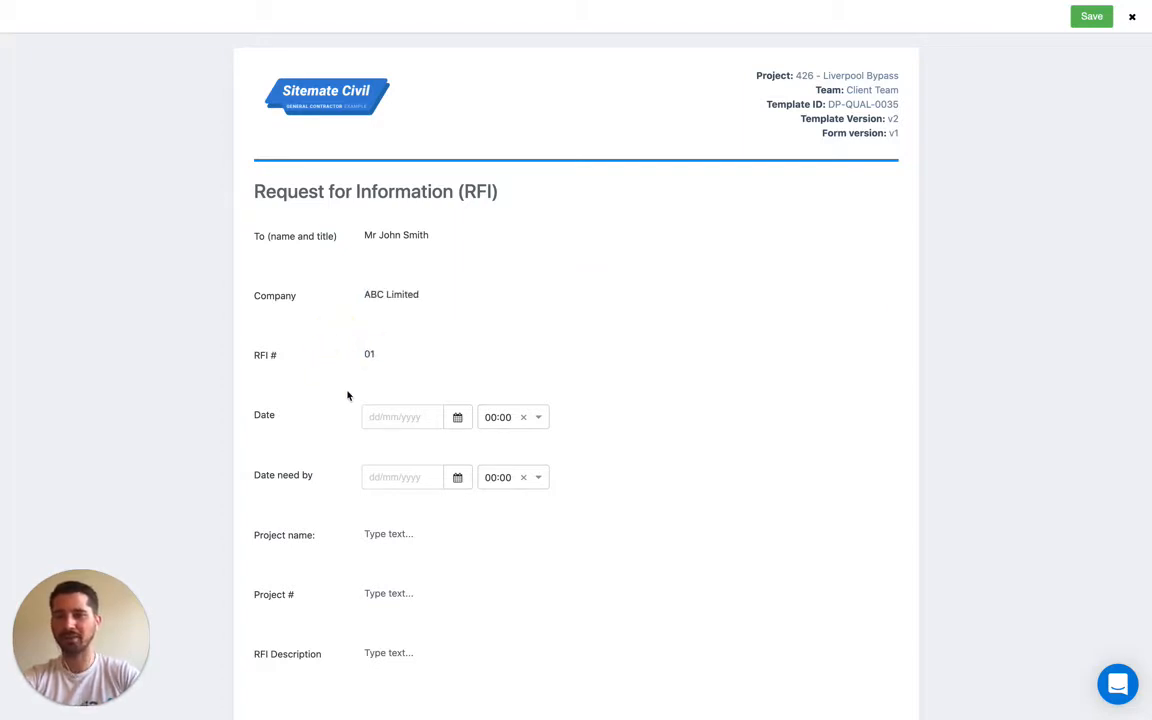
Review the form's remaining date, project, attachment, signature and response fields, and save the RFI
scroll(347, 393, "down", 3)
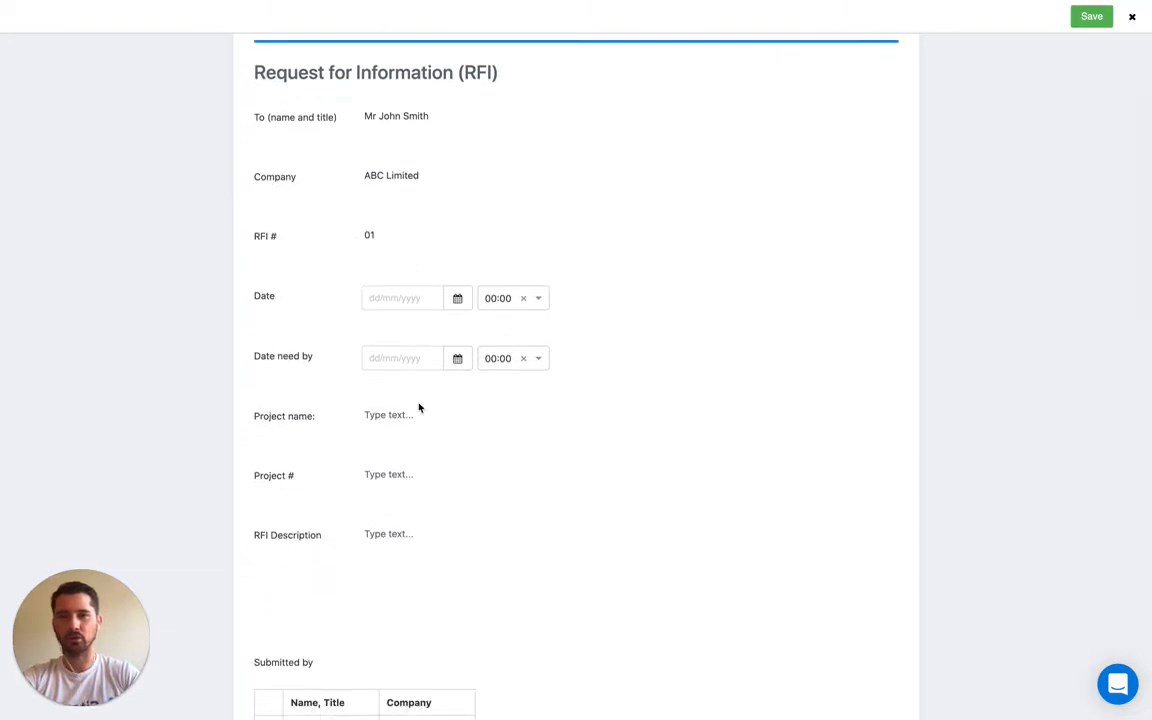
scroll(412, 440, "down", 2)
scroll(335, 205, "down", 2)
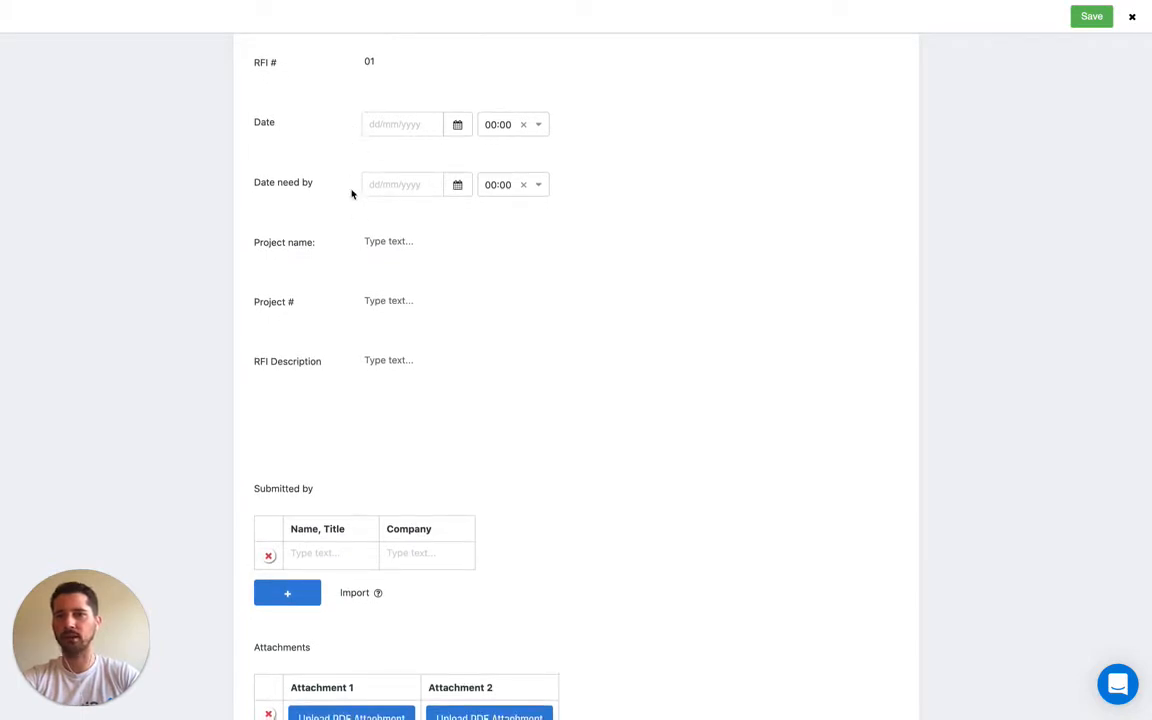
scroll(354, 394, "down", 3)
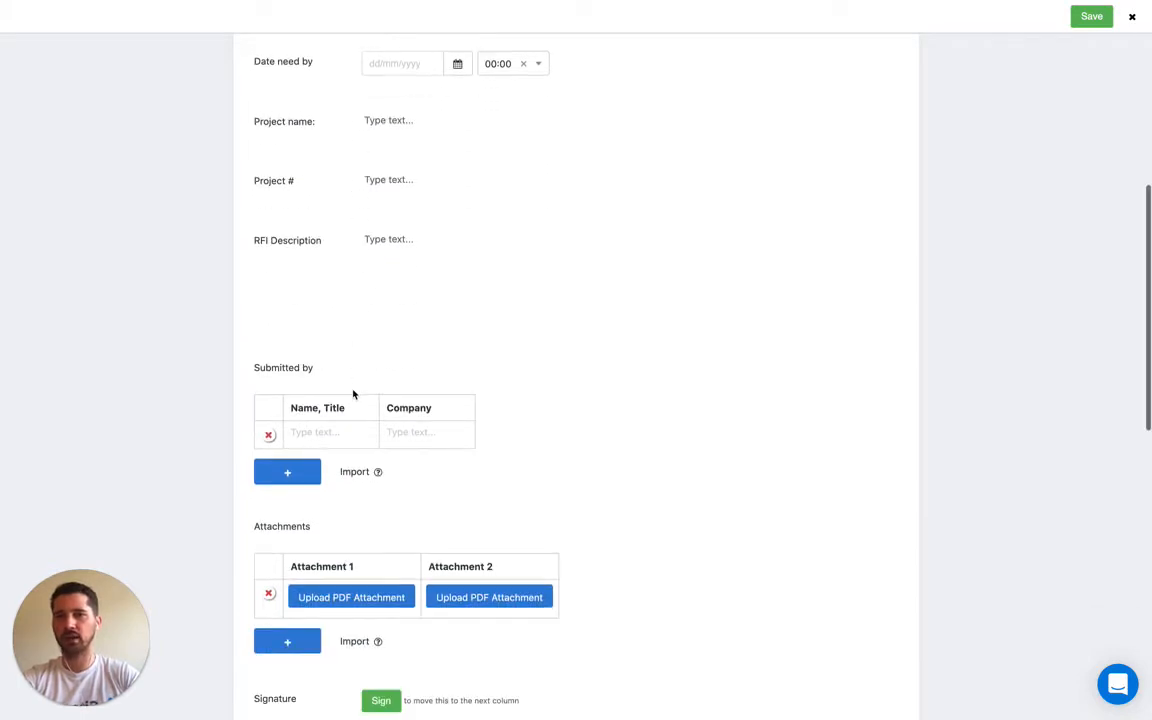
scroll(355, 306, "down", 1)
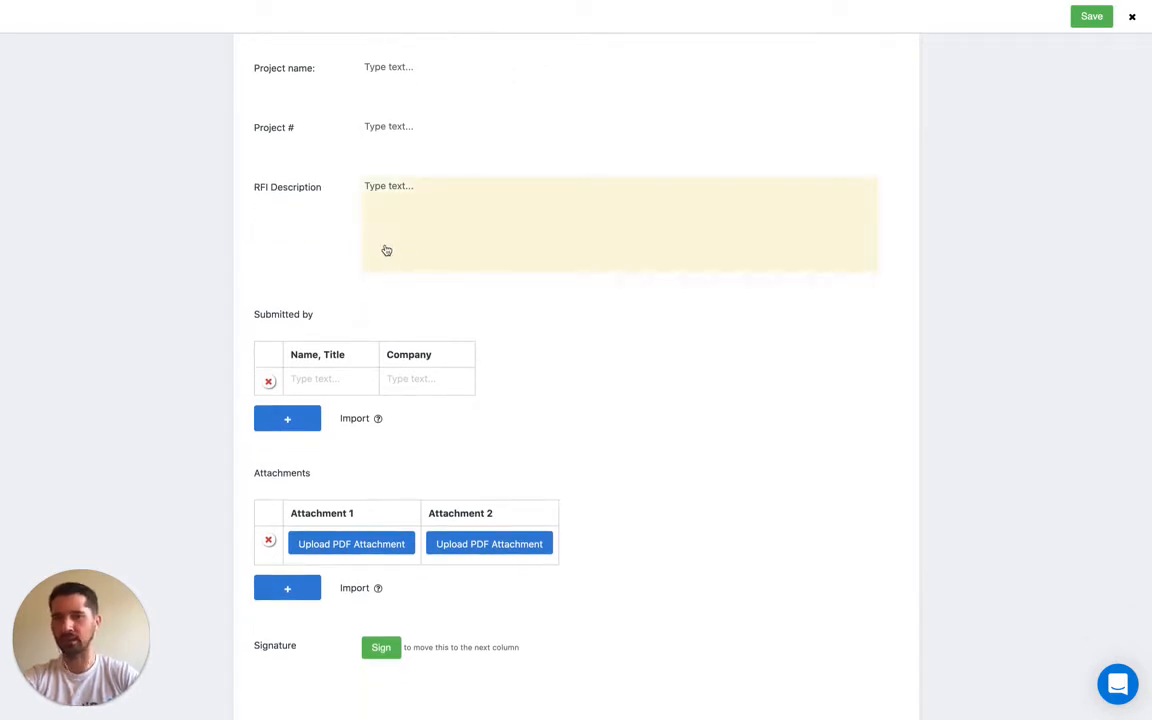
scroll(354, 250, "down", 5)
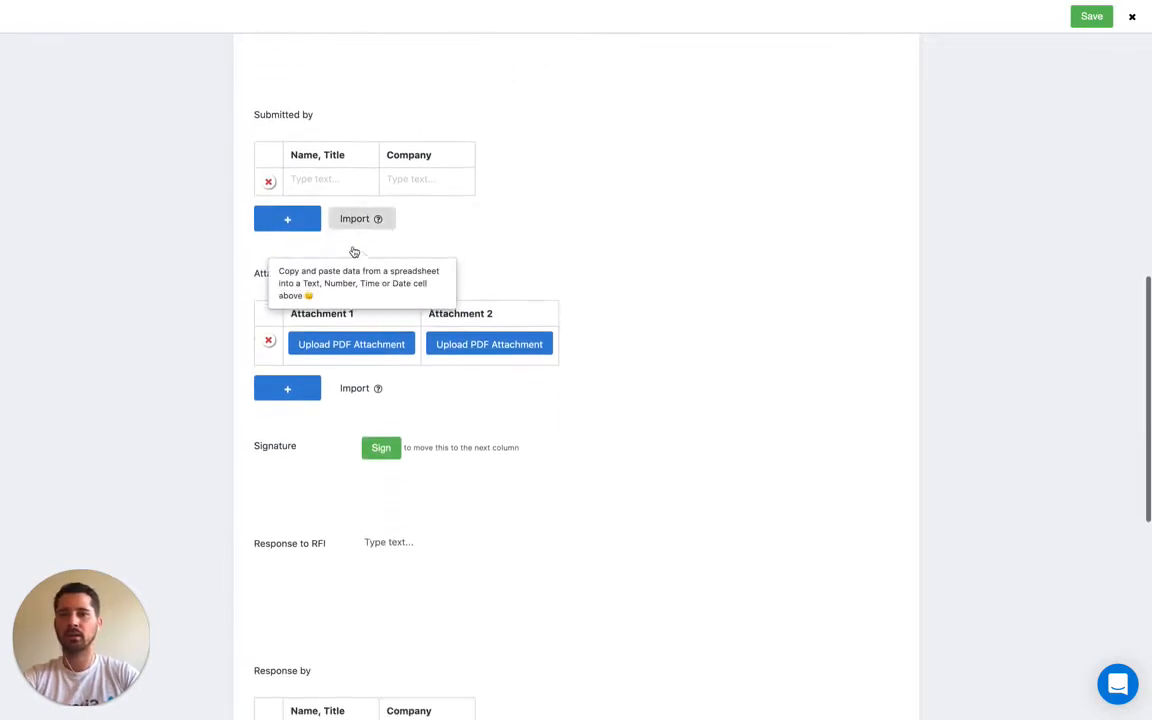
scroll(334, 276, "down", 5)
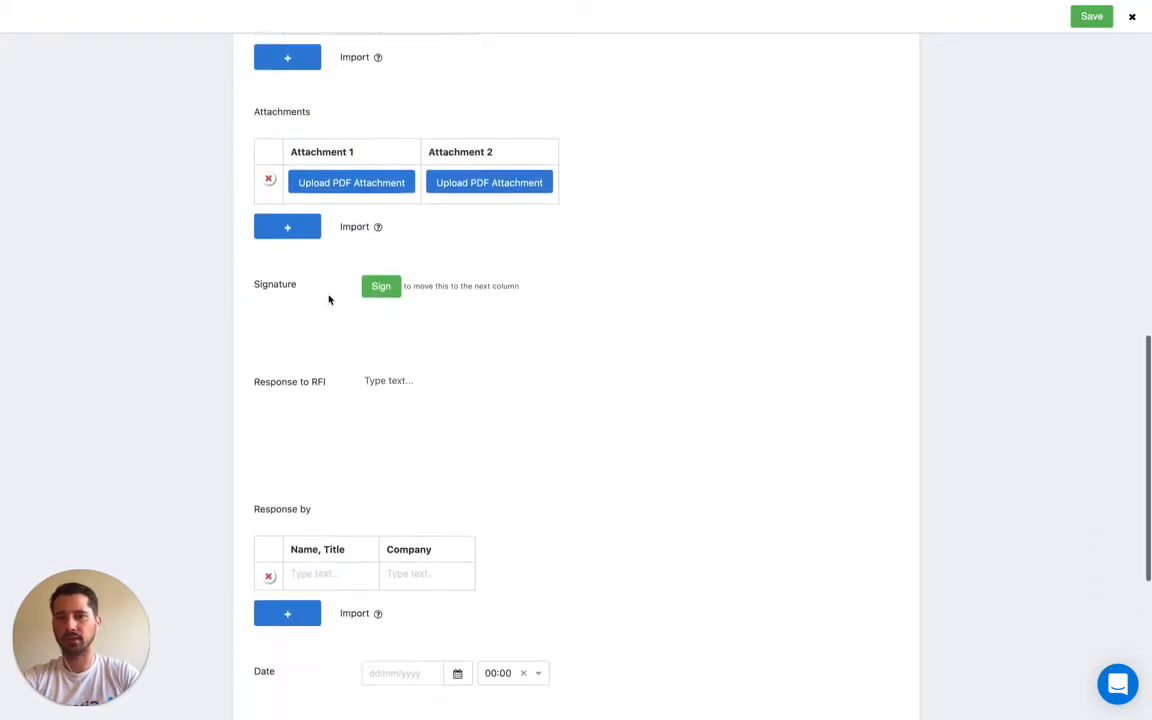
scroll(329, 300, "down", 1)
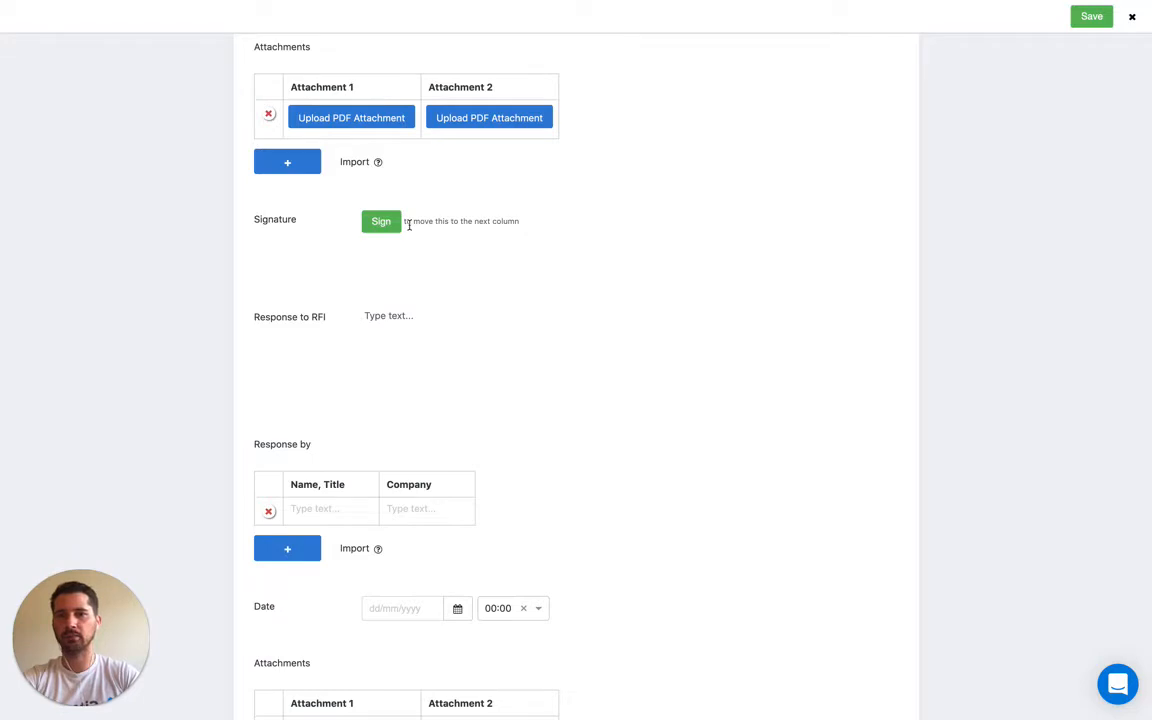
scroll(380, 270, "down", 7)
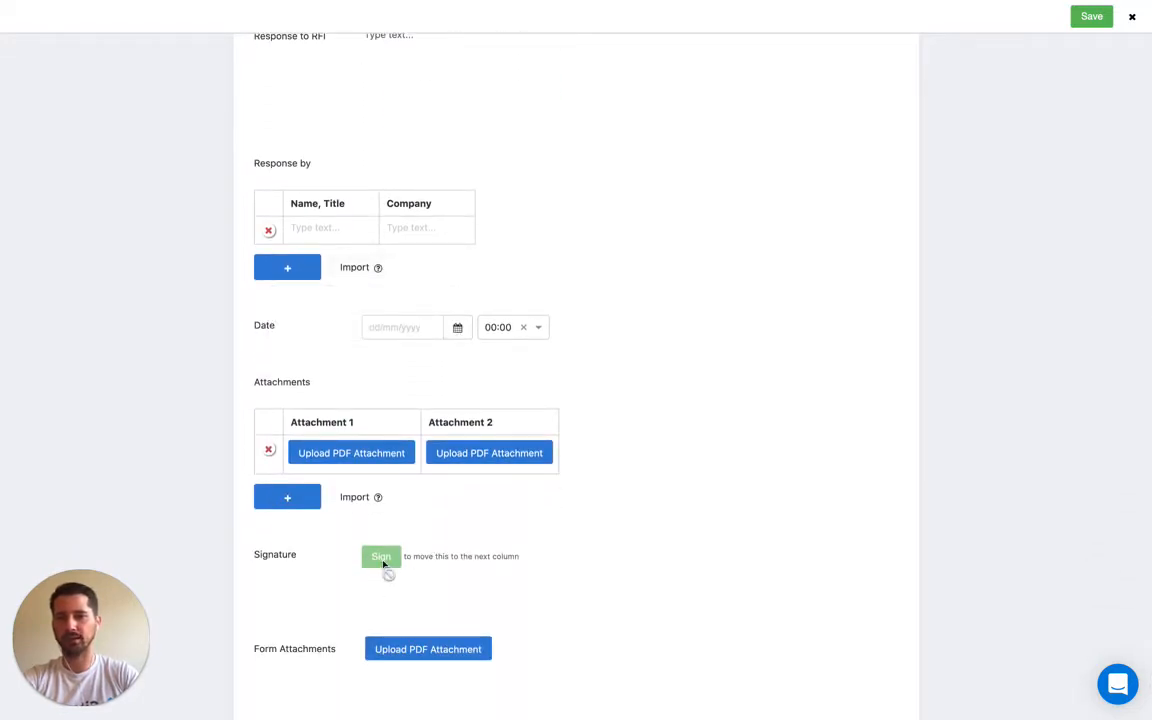
scroll(382, 550, "up", 7)
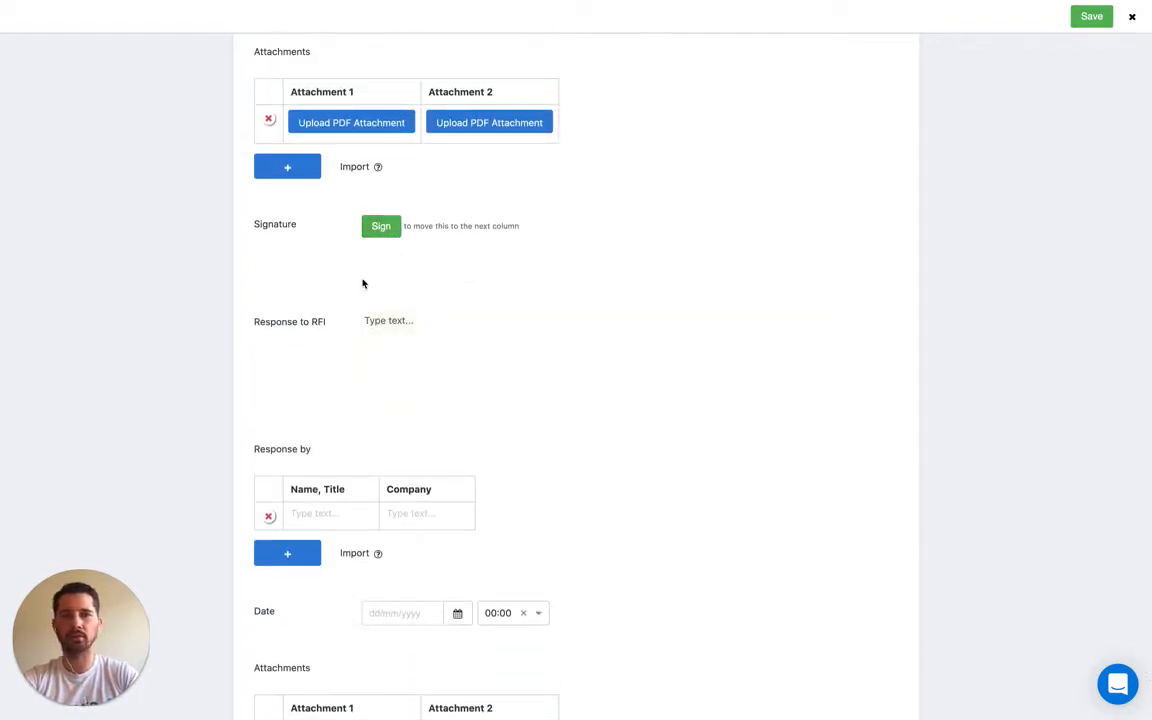
scroll(418, 290, "up", 1)
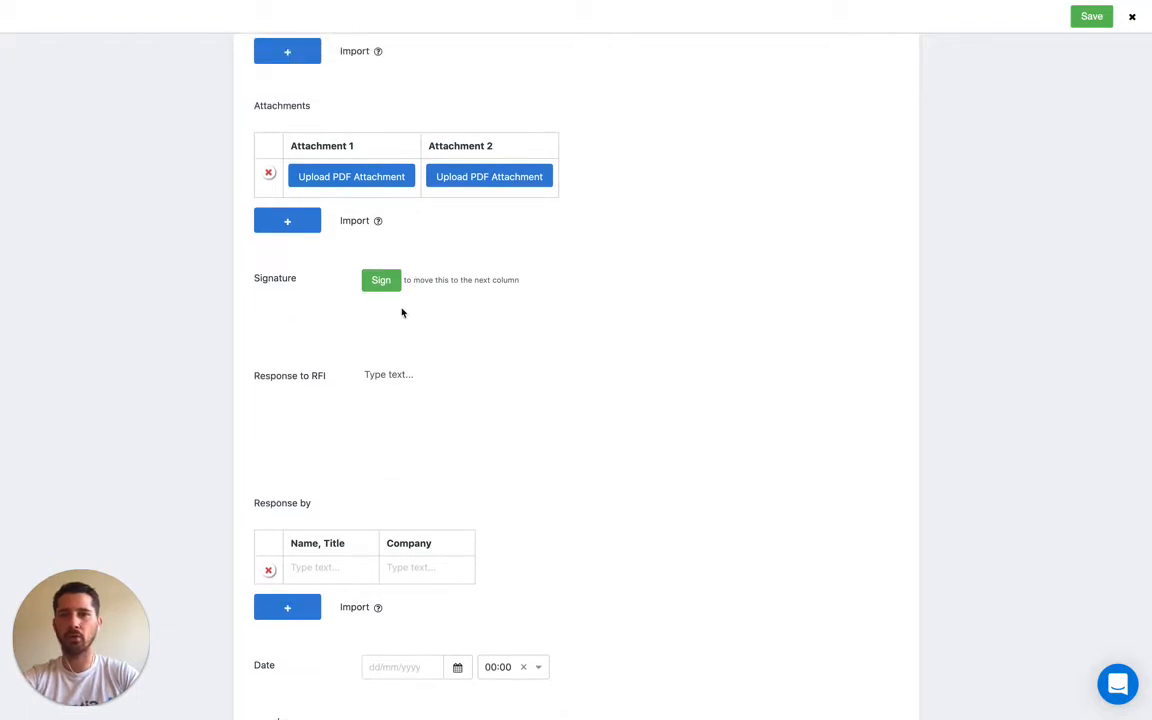
left_click(1091, 16)
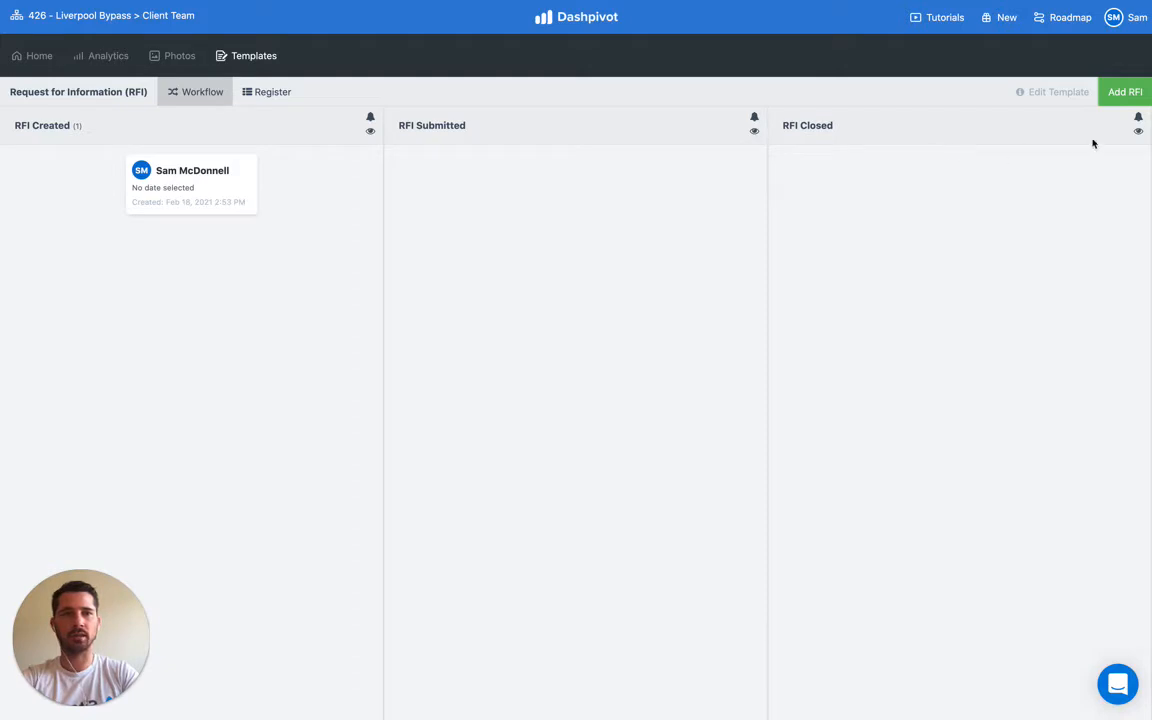
Set a team member as notification recipient for forms entering the RFI Submitted column and check the recipient list
left_click(755, 133)
left_click(703, 193)
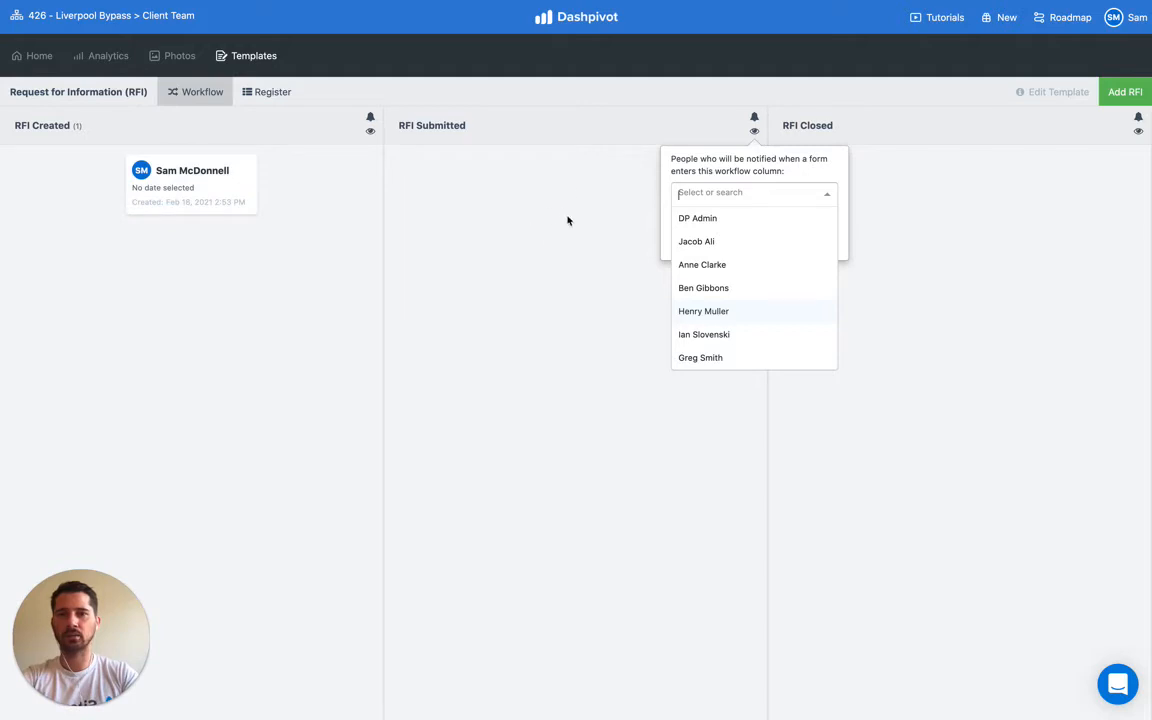
left_click(739, 271)
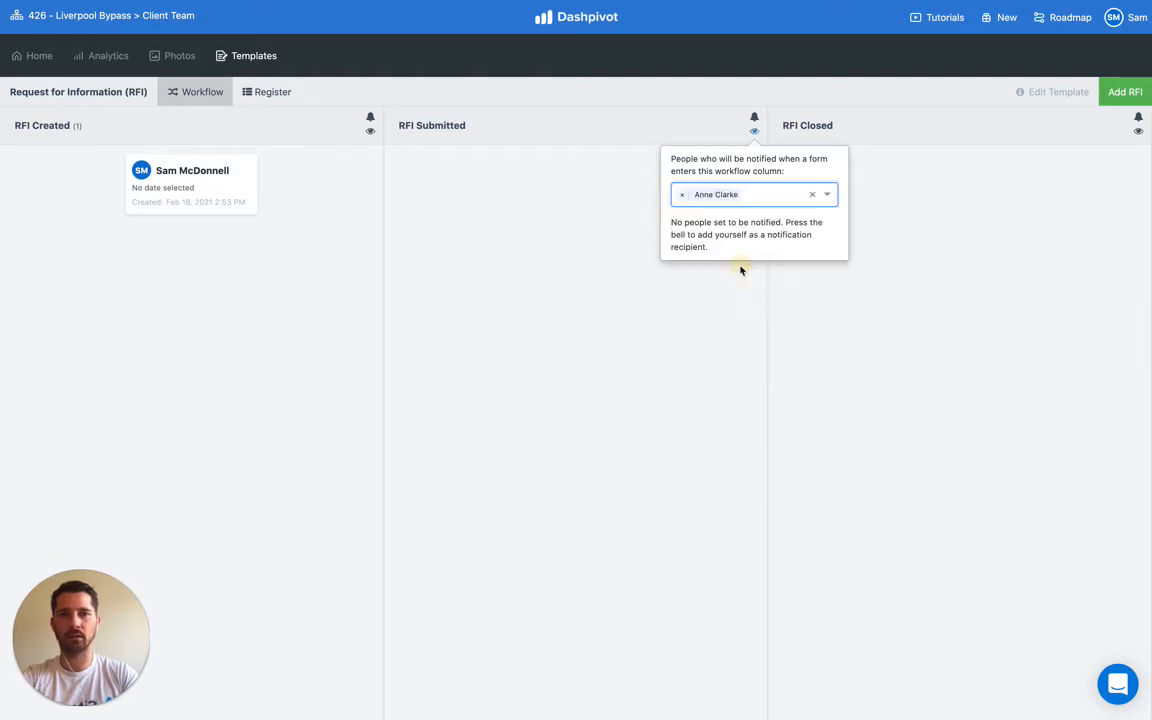
left_click(674, 295)
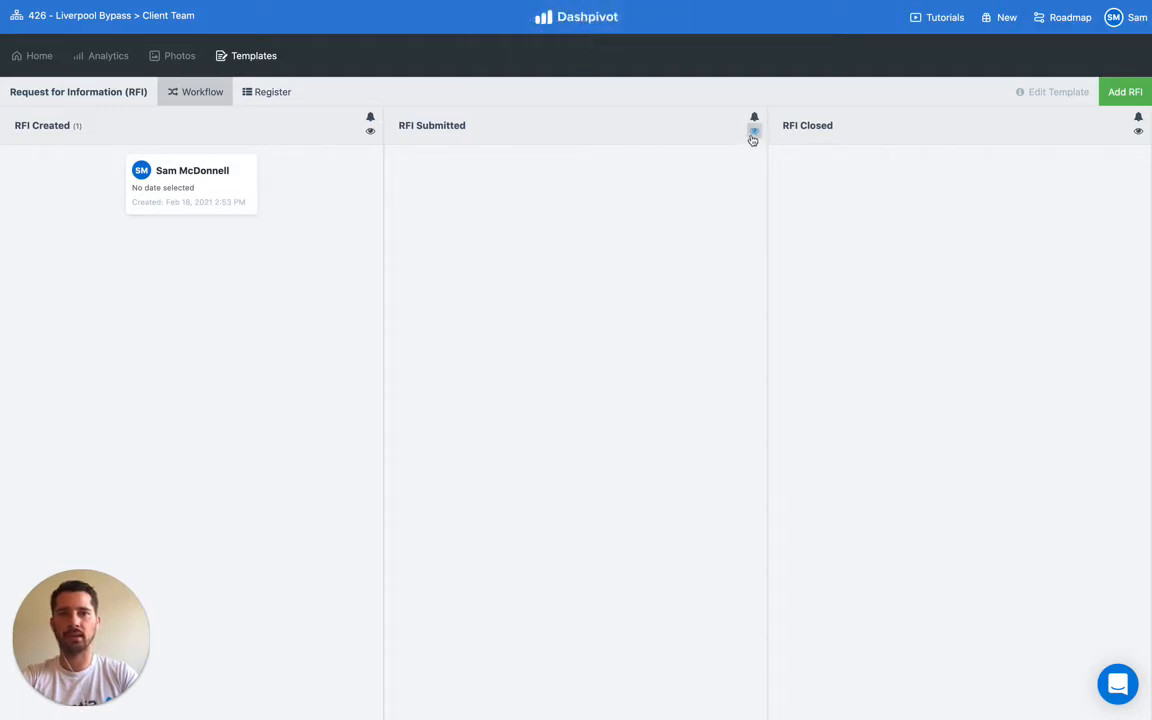
left_click(756, 133)
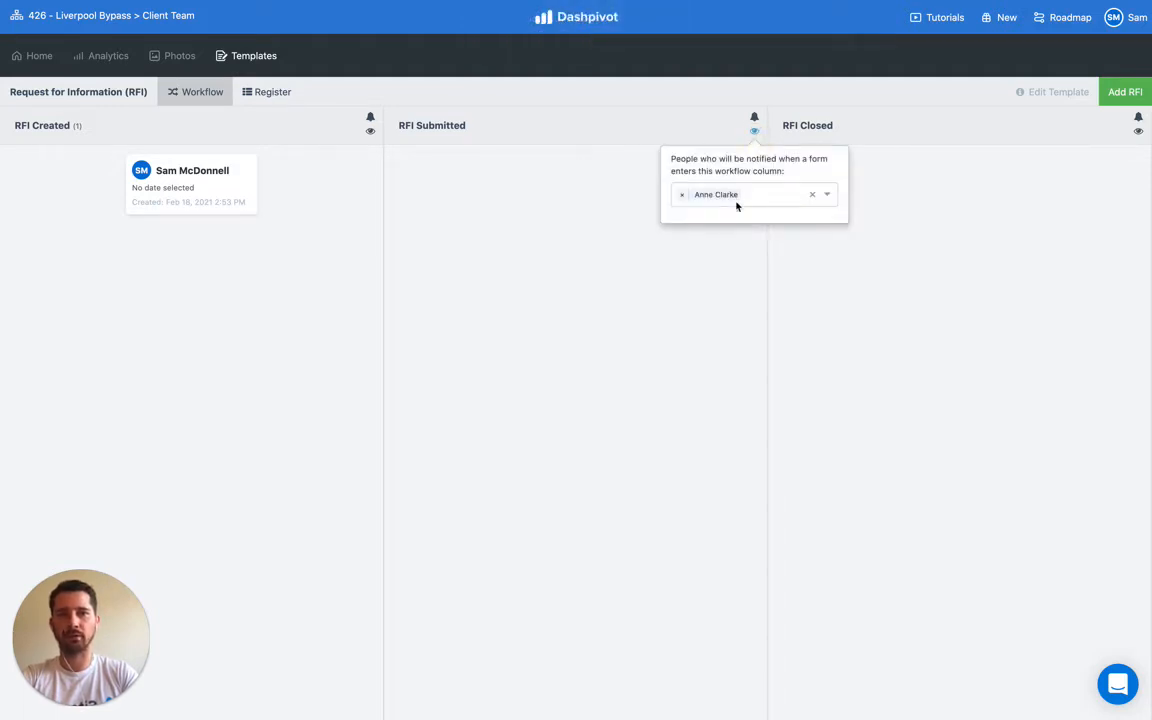
left_click(686, 264)
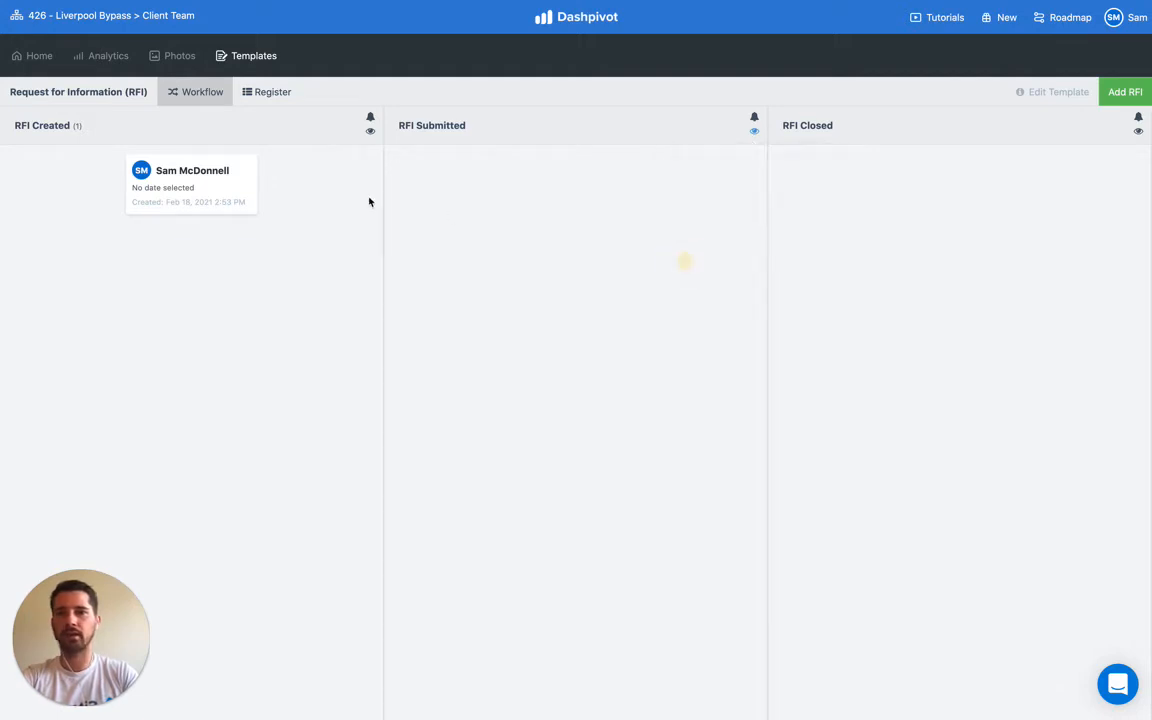
Open the saved RFI from the RFI Created column and sign its first signature field, confirming the signing
left_click(229, 190)
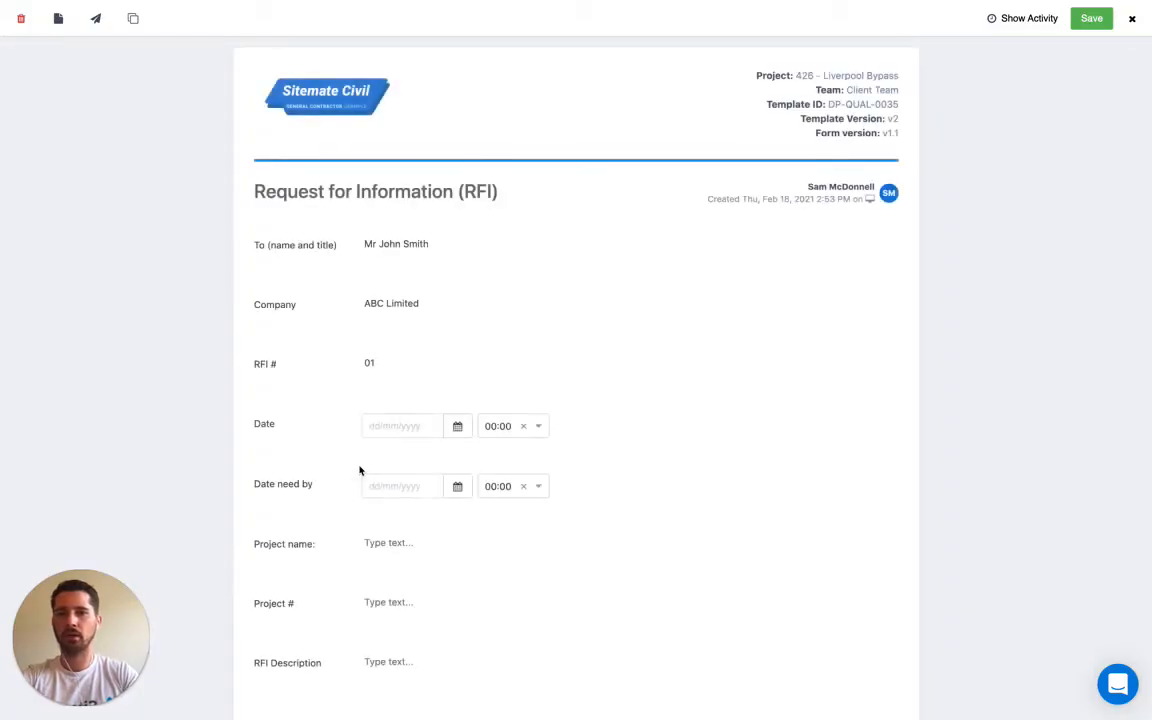
scroll(360, 470, "down", 3)
scroll(360, 470, "down", 5)
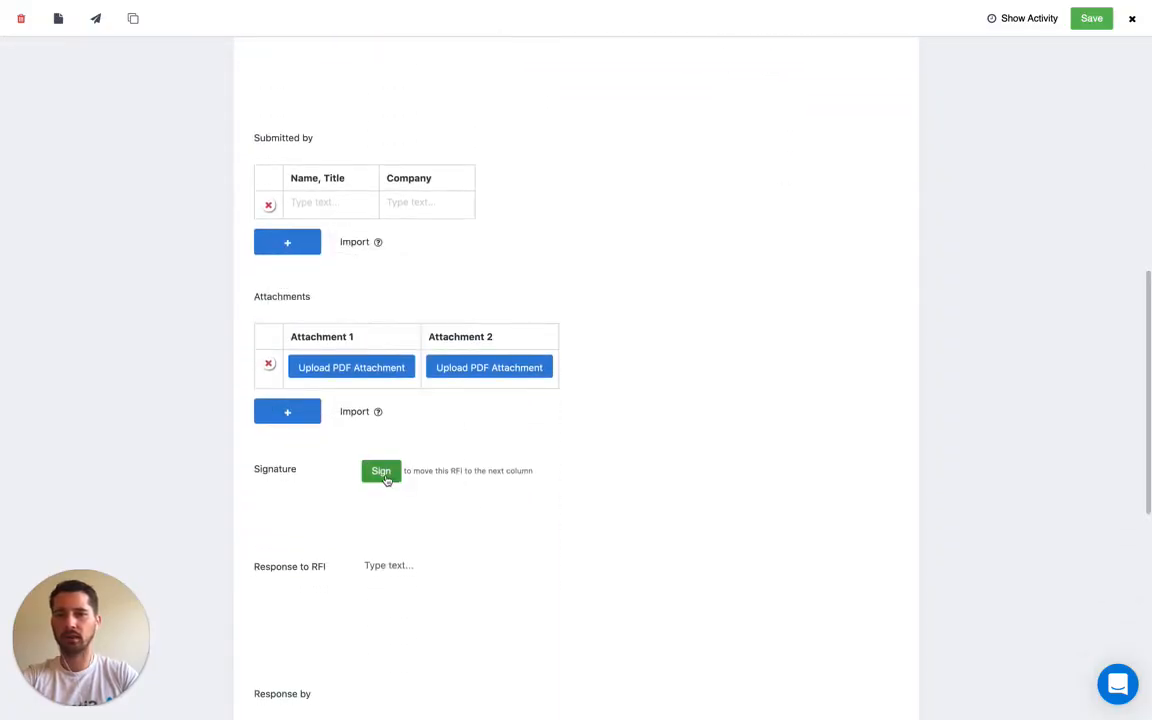
left_click(384, 474)
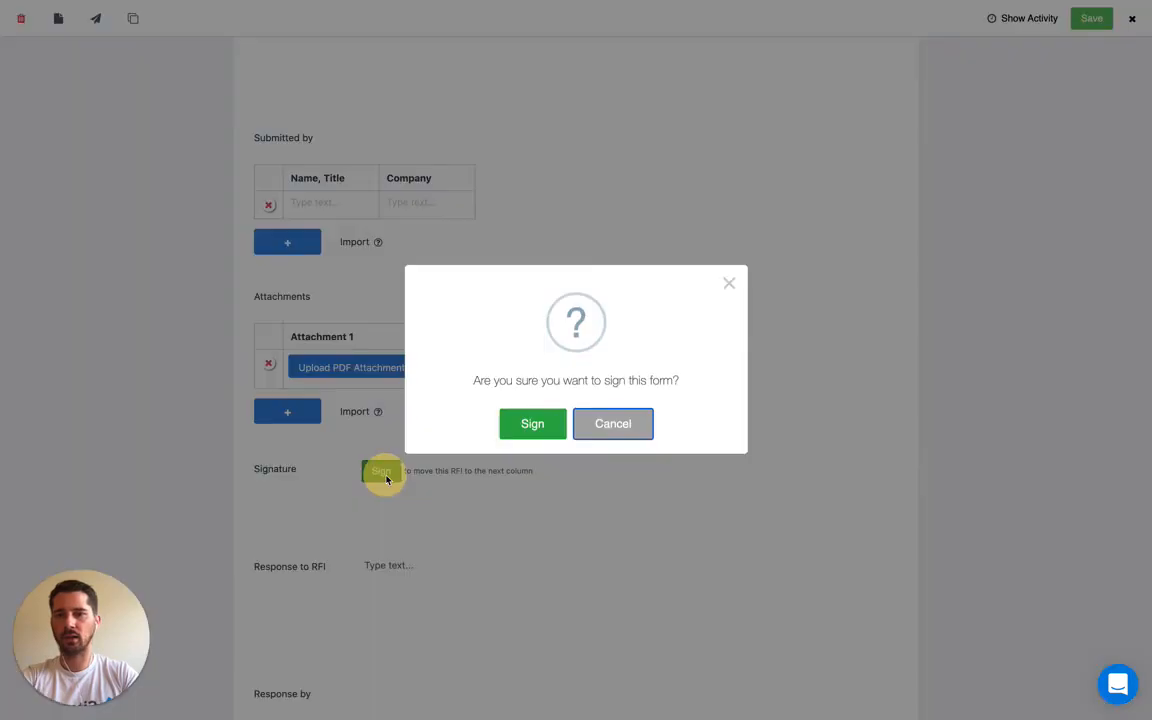
left_click(533, 425)
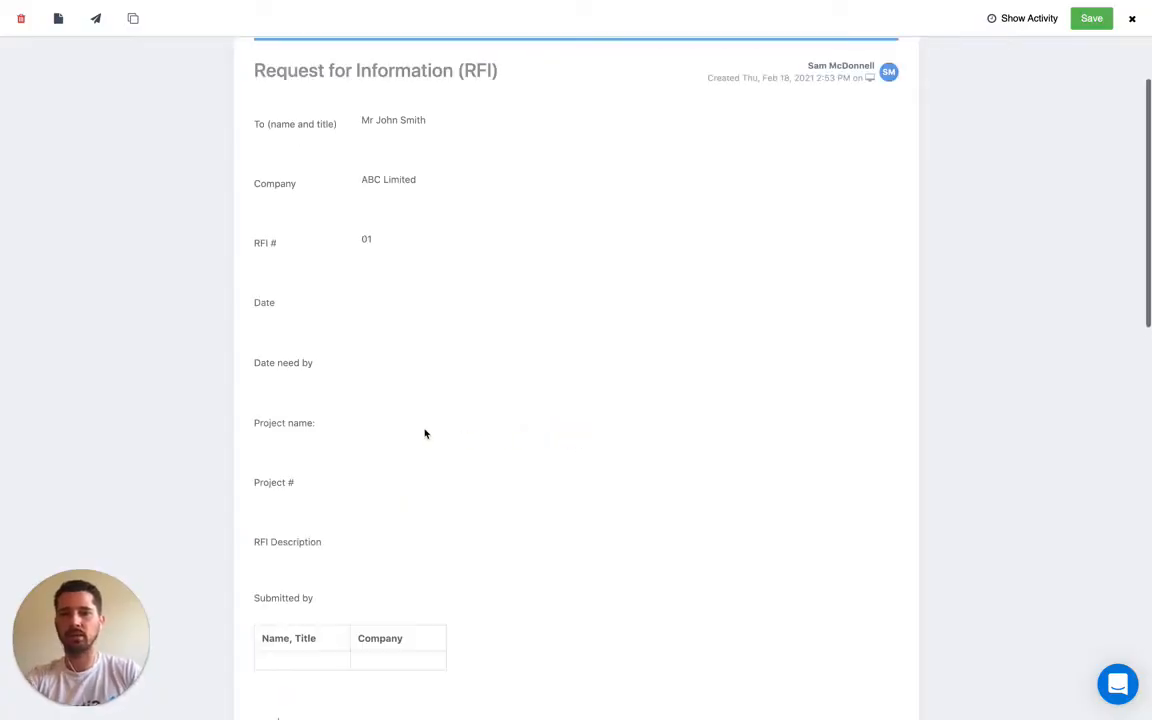
Examine the signed form's request fields and first signature, and the response section with its second signature field
scroll(425, 433, "down", 5)
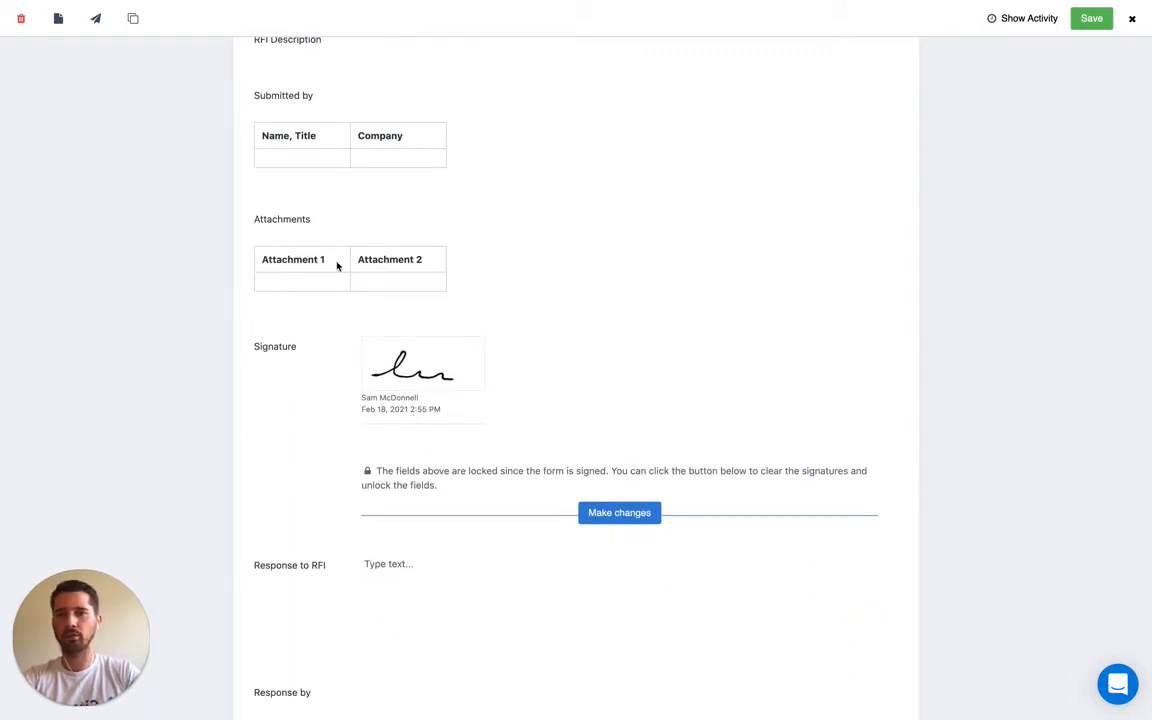
scroll(335, 405, "up", 6)
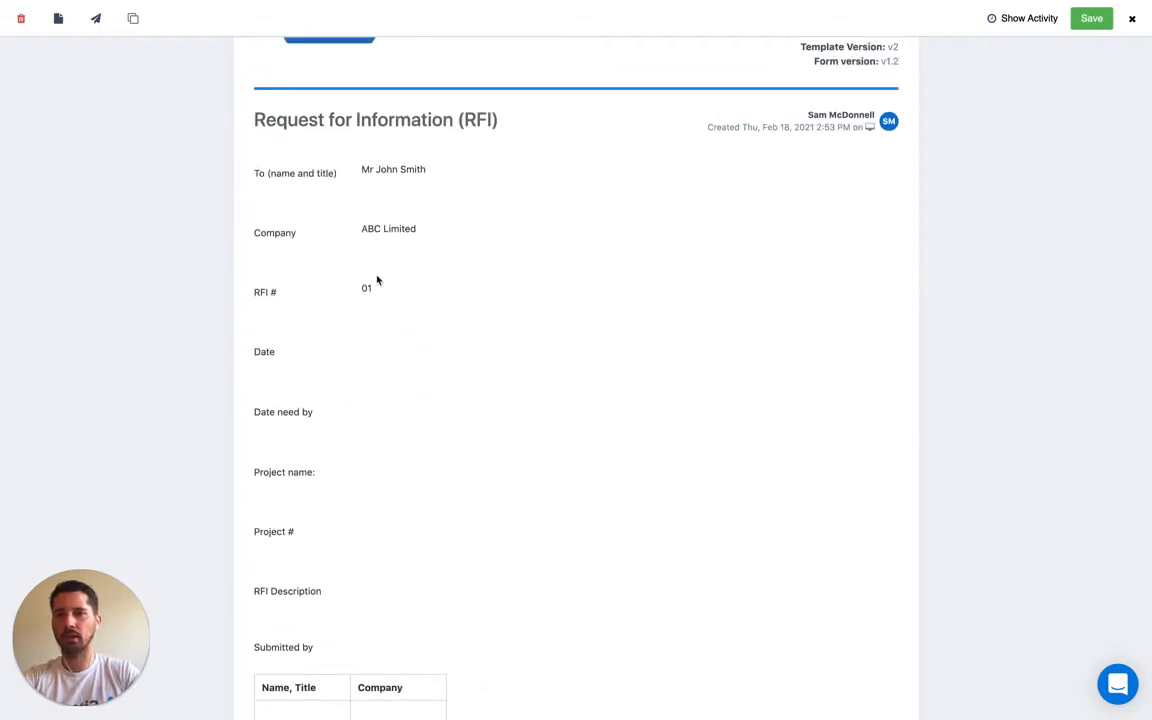
scroll(374, 547, "down", 5)
scroll(390, 553, "down", 1)
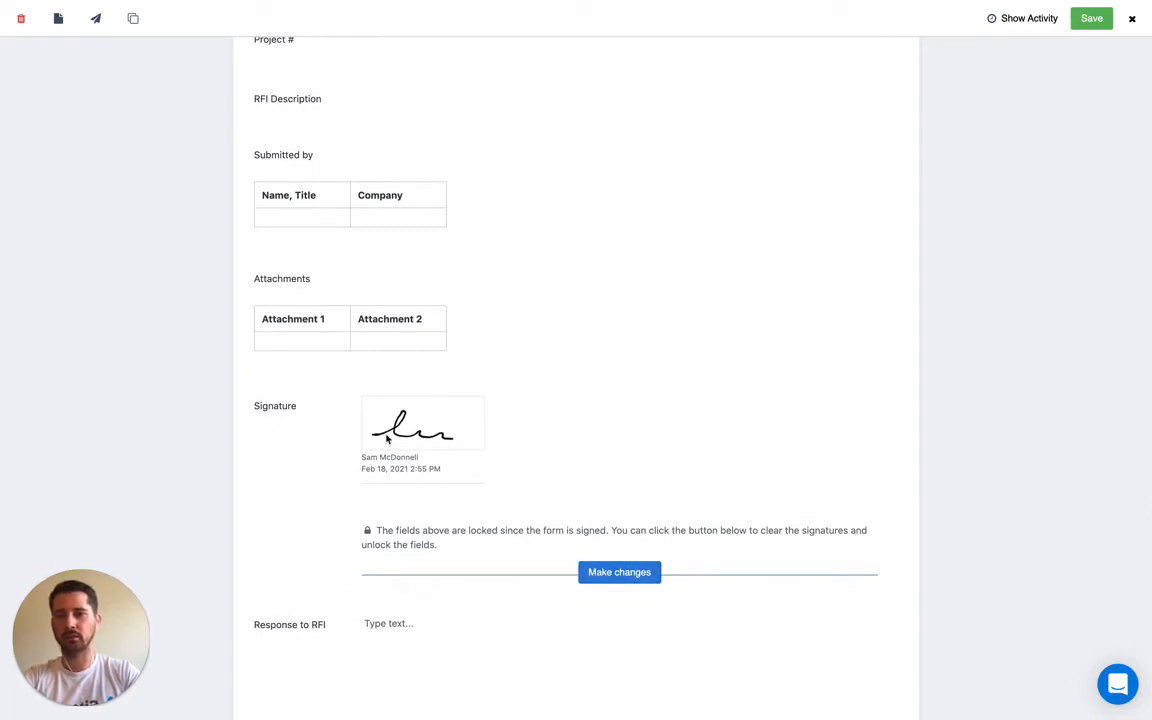
scroll(348, 421, "up", 1)
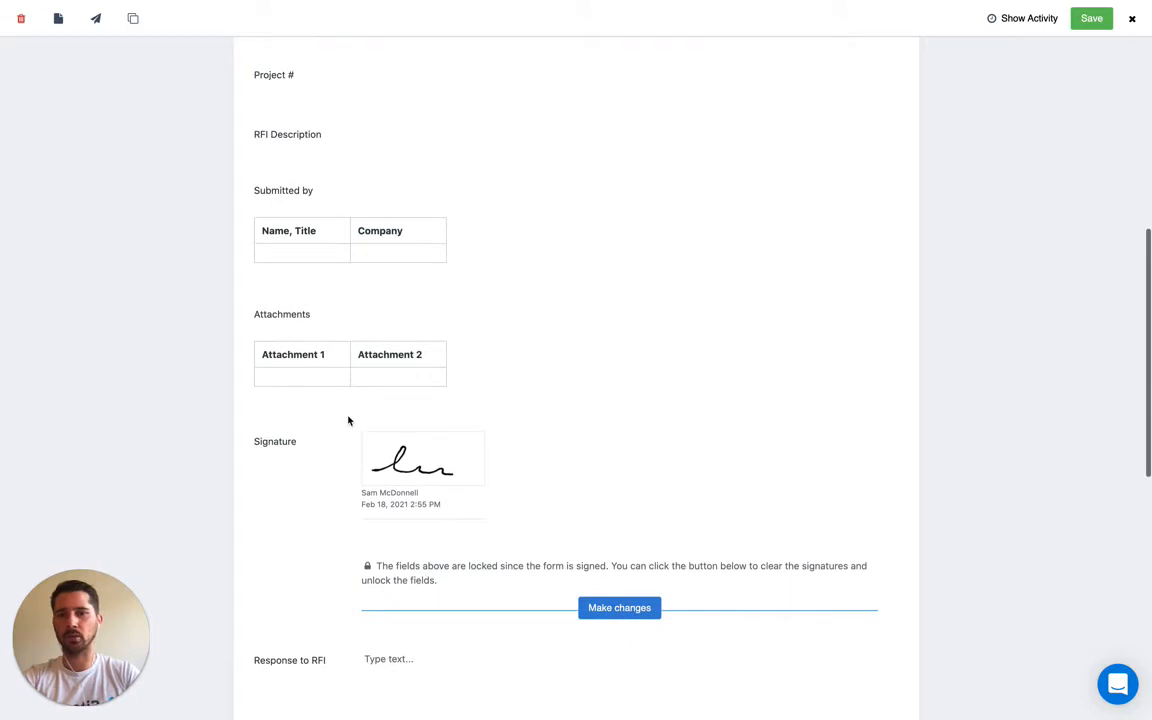
scroll(349, 420, "down", 3)
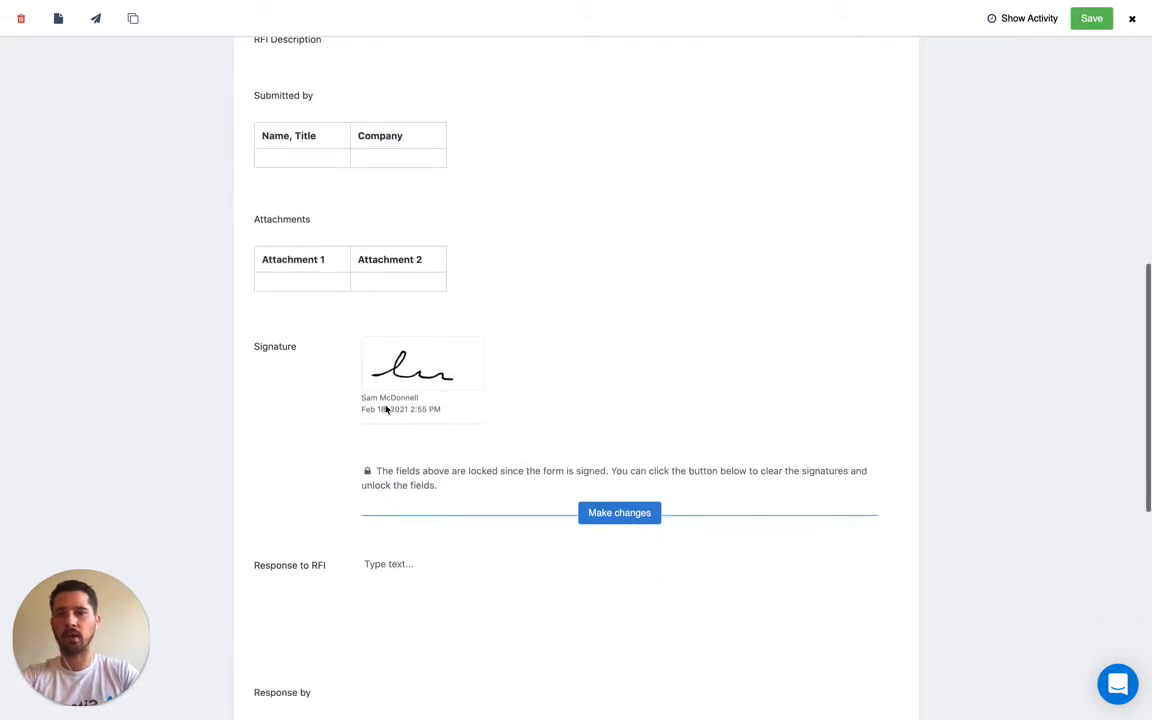
scroll(342, 464, "down", 10)
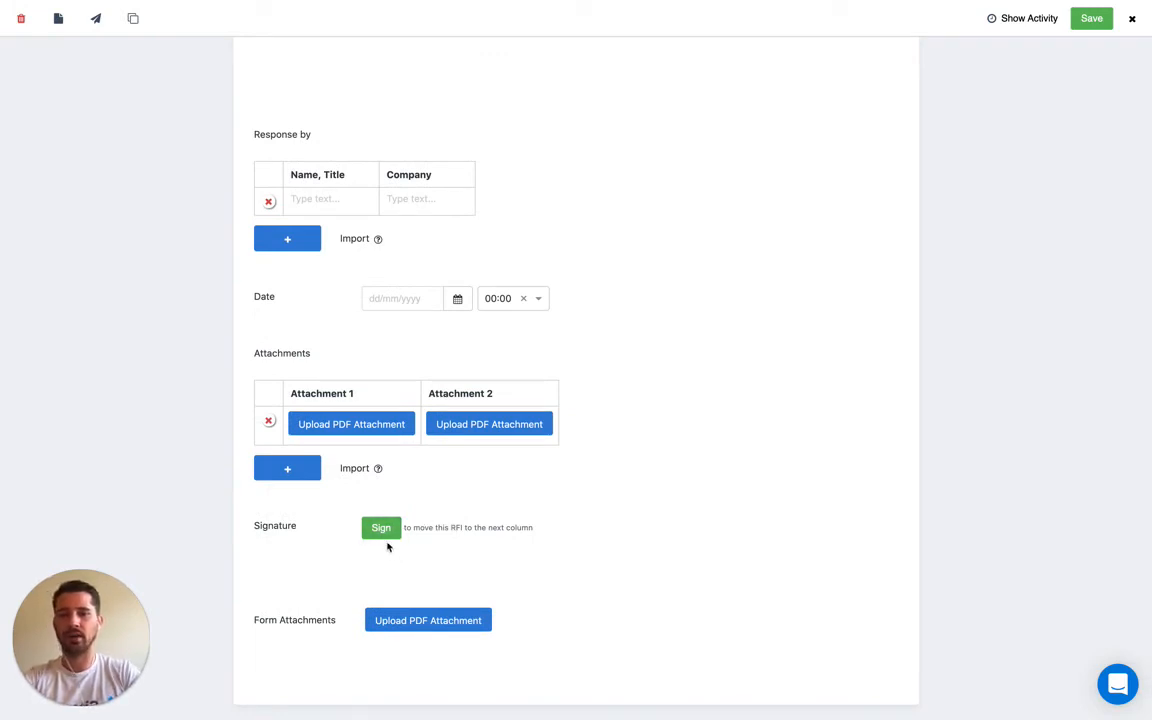
scroll(404, 496, "up", 10)
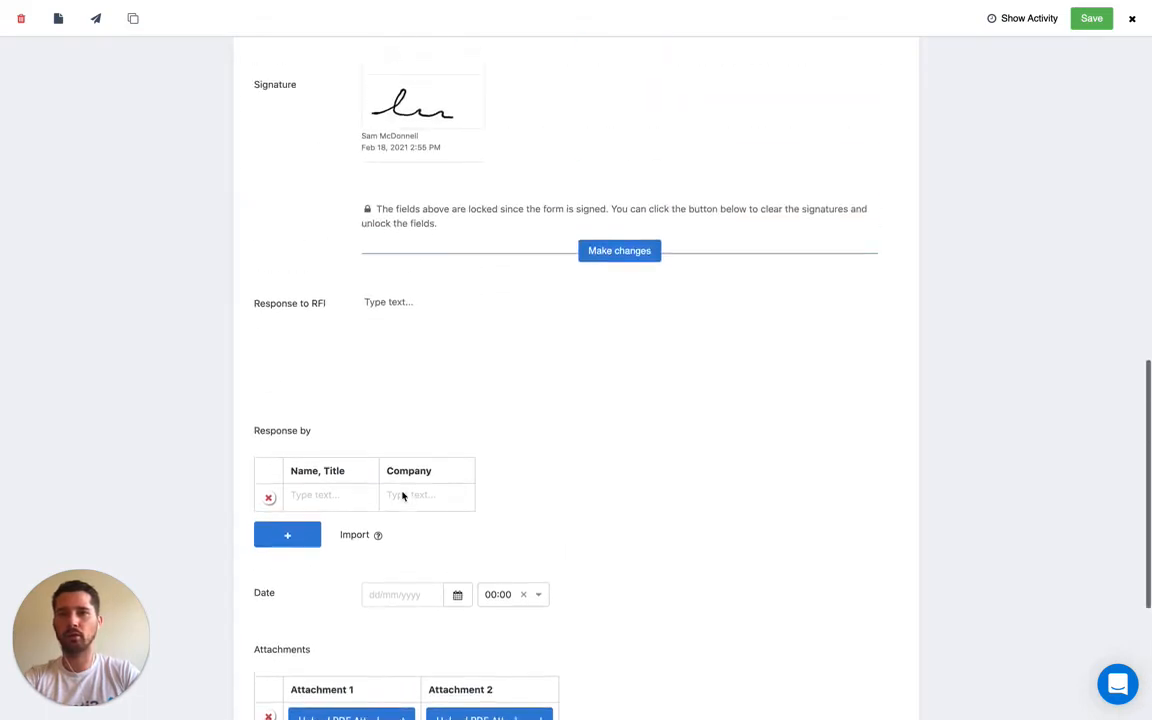
scroll(396, 407, "up", 1)
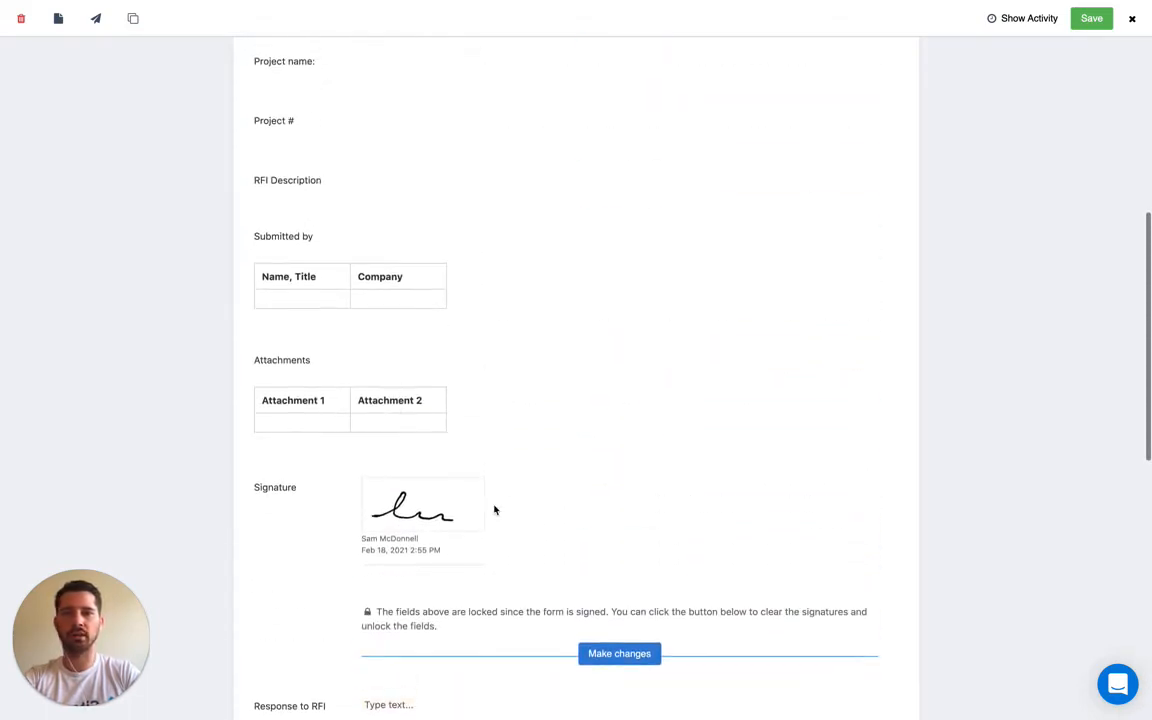
Save the signed RFI and check who is notified when a form enters the RFI Submitted column
left_click(1092, 19)
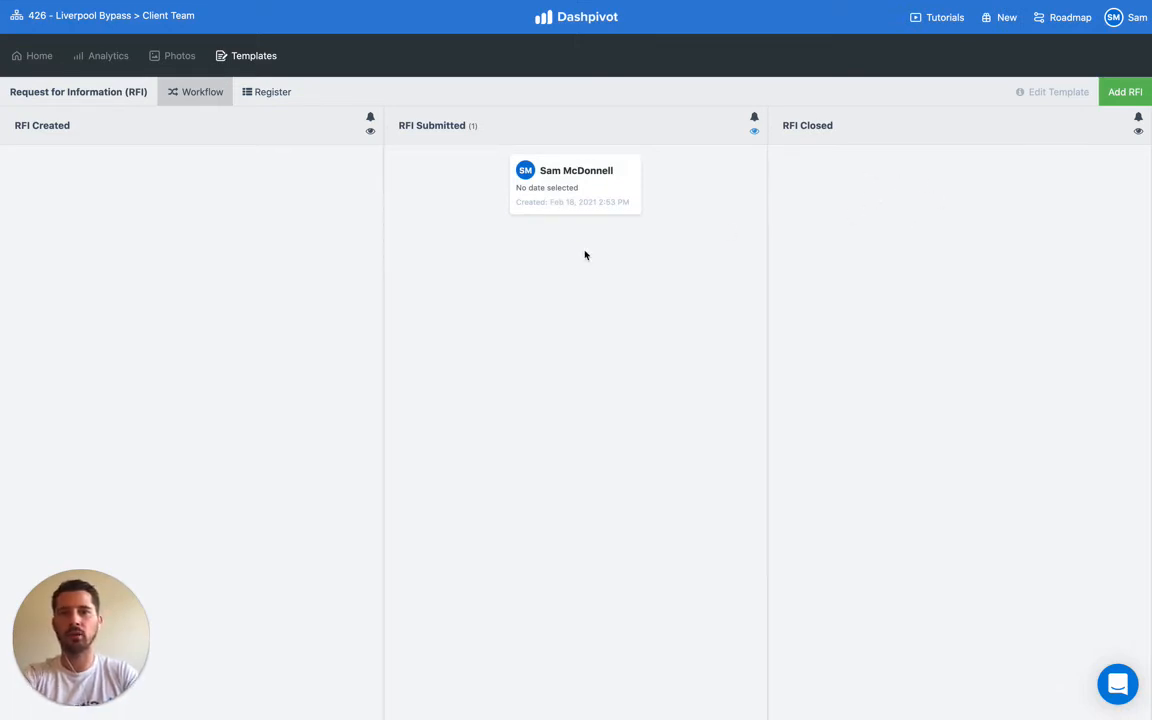
left_click(754, 131)
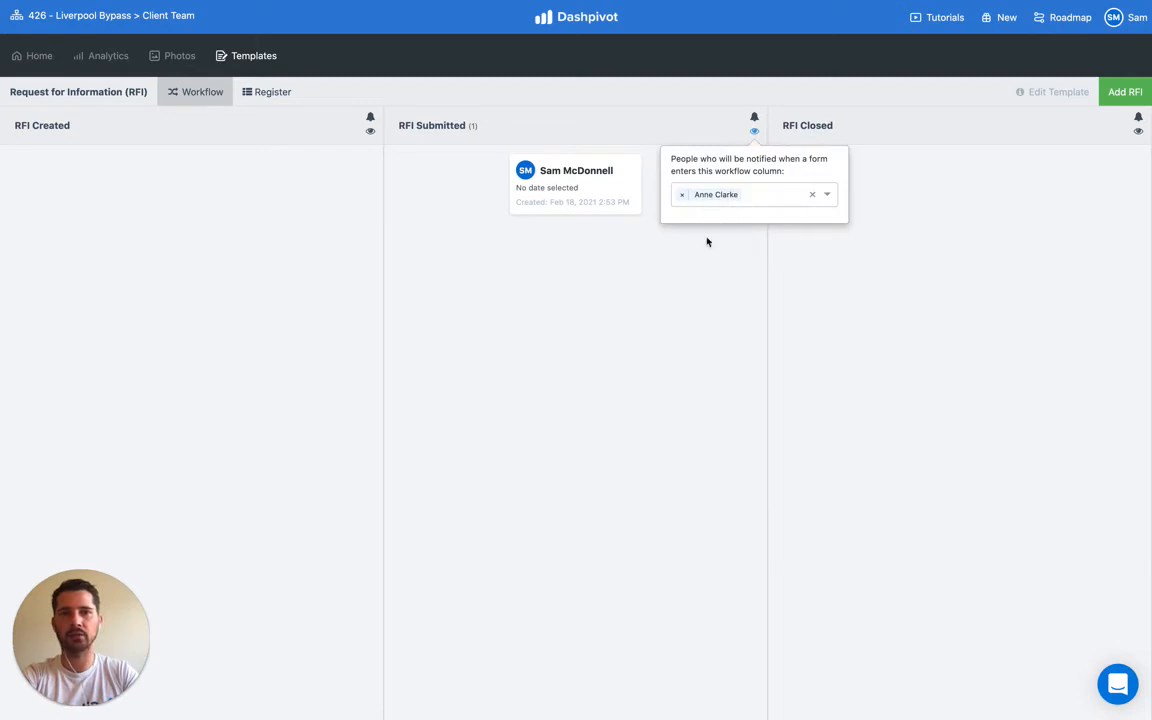
left_click(443, 335)
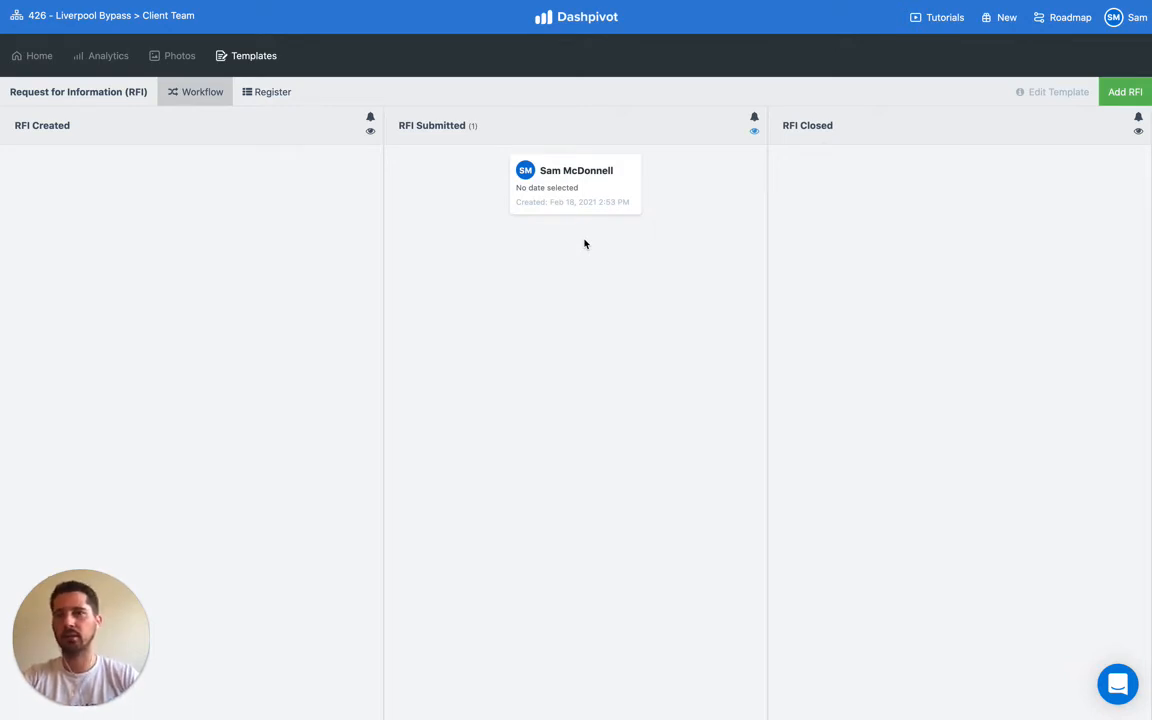
Open the RFI from the RFI Submitted column and sign its response signature field, confirming the signing
left_click(588, 178)
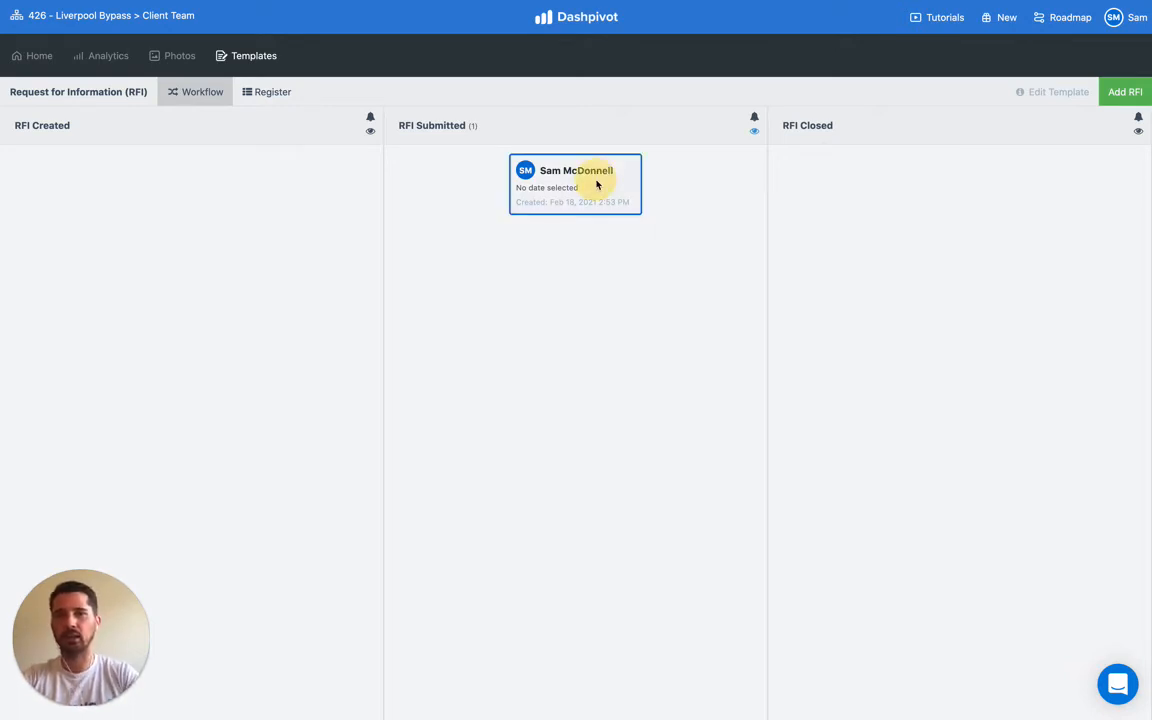
scroll(463, 365, "down", 10)
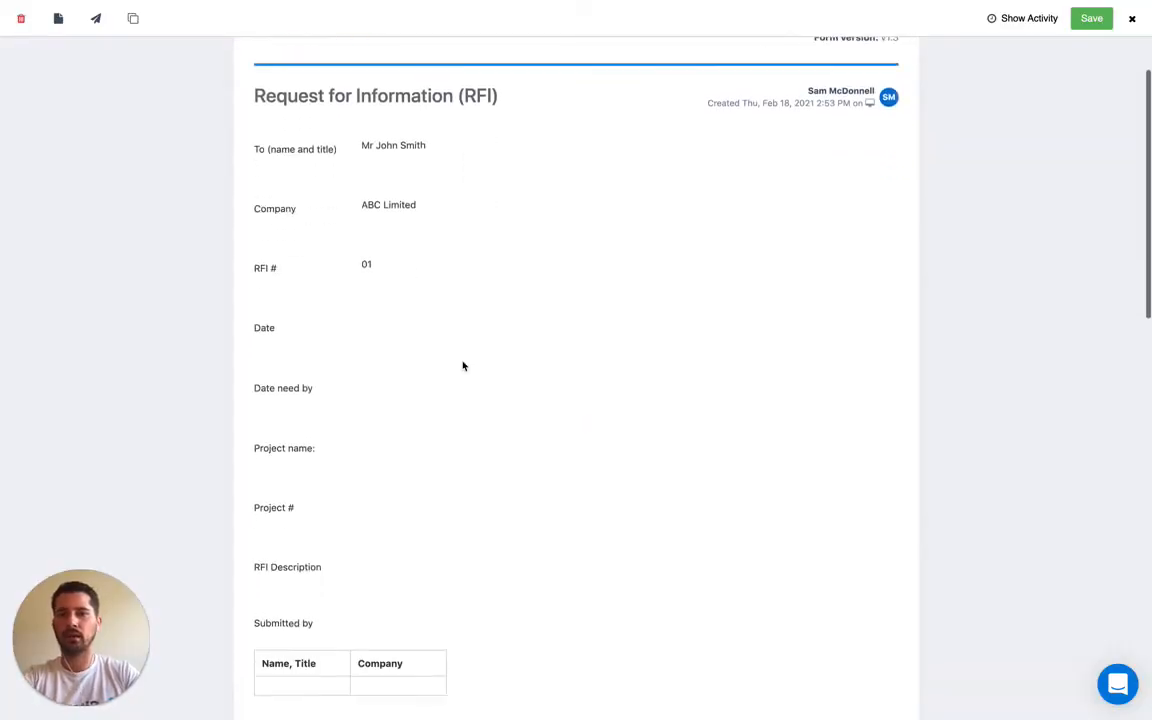
scroll(463, 365, "down", 5)
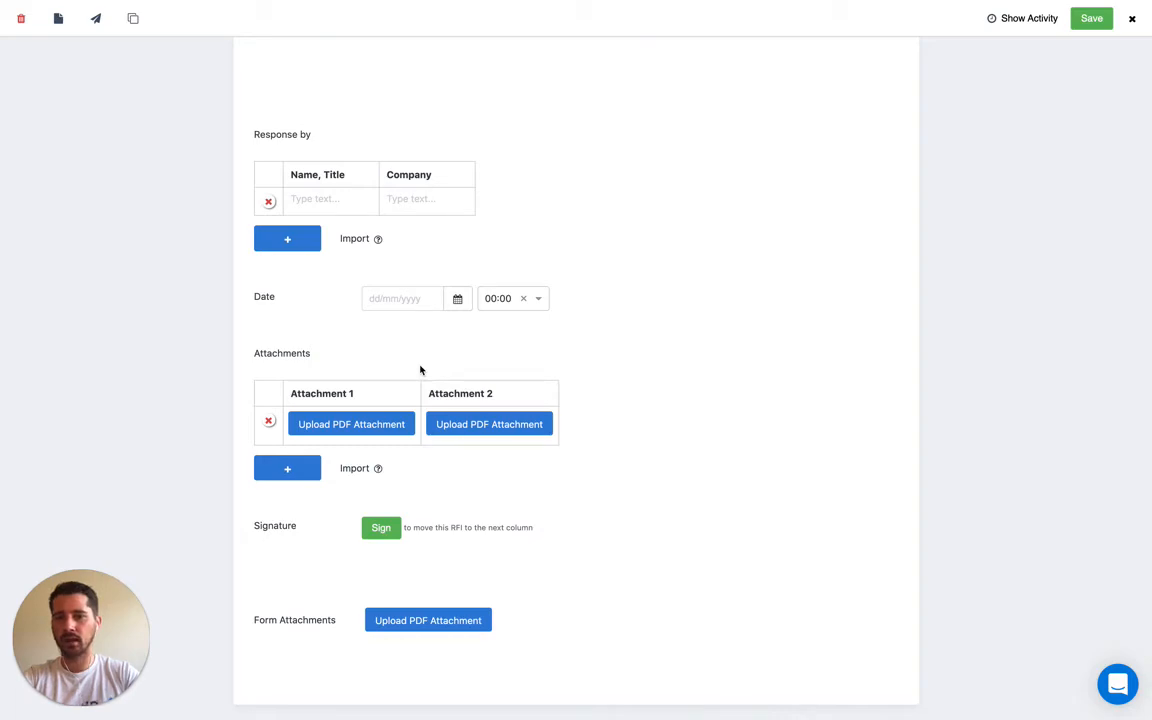
left_click(381, 535)
left_click(532, 425)
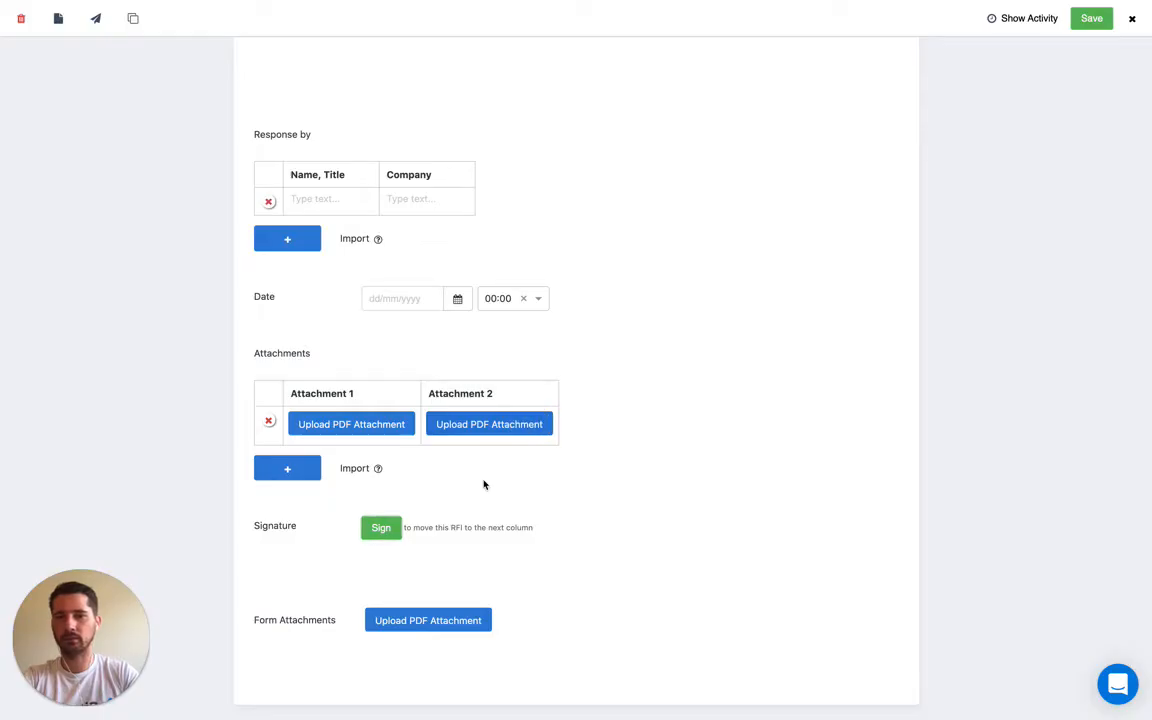
Review the form's locked request and response sections with both signatures, and save the RFI
scroll(357, 559, "down", 2)
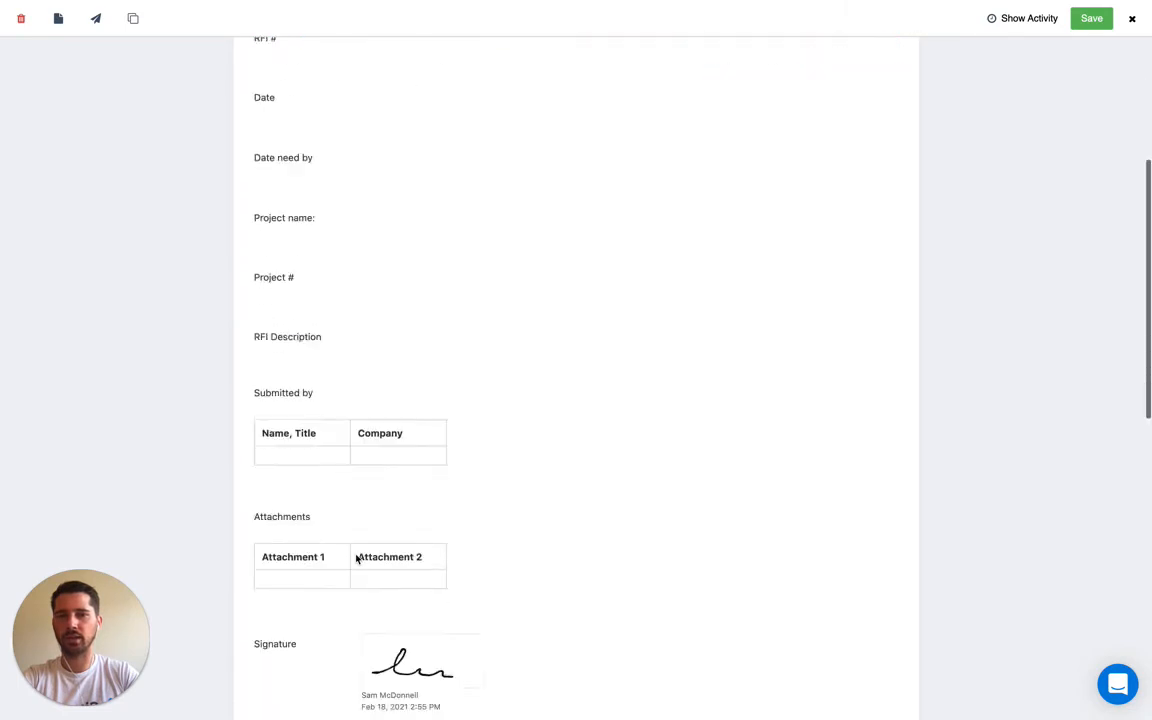
scroll(357, 559, "down", 8)
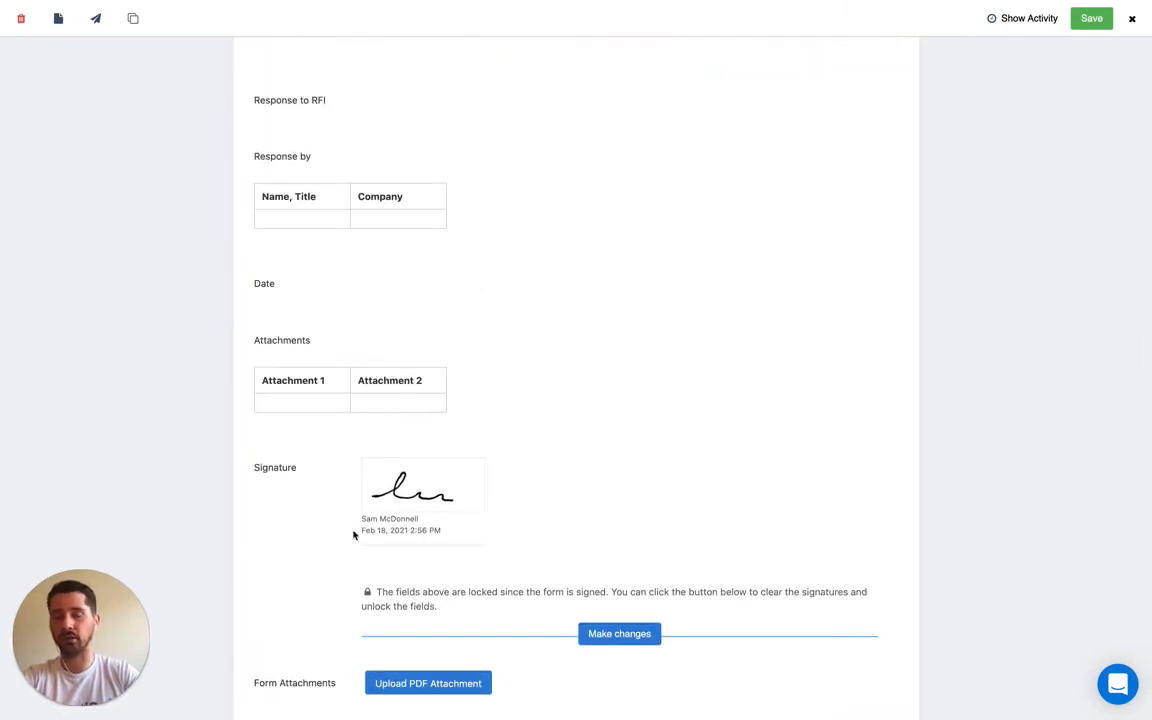
left_click(1092, 19)
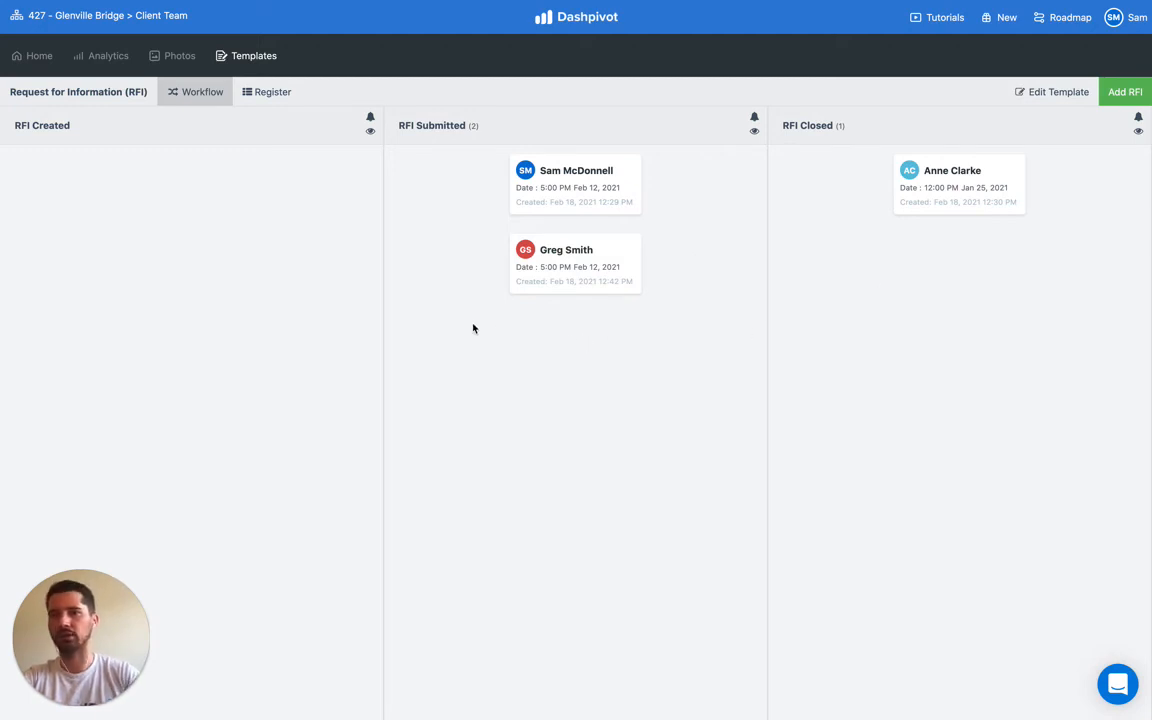
Show the Glenville Bridge RFIs as a register and filter the RFI # column by 02
left_click(270, 100)
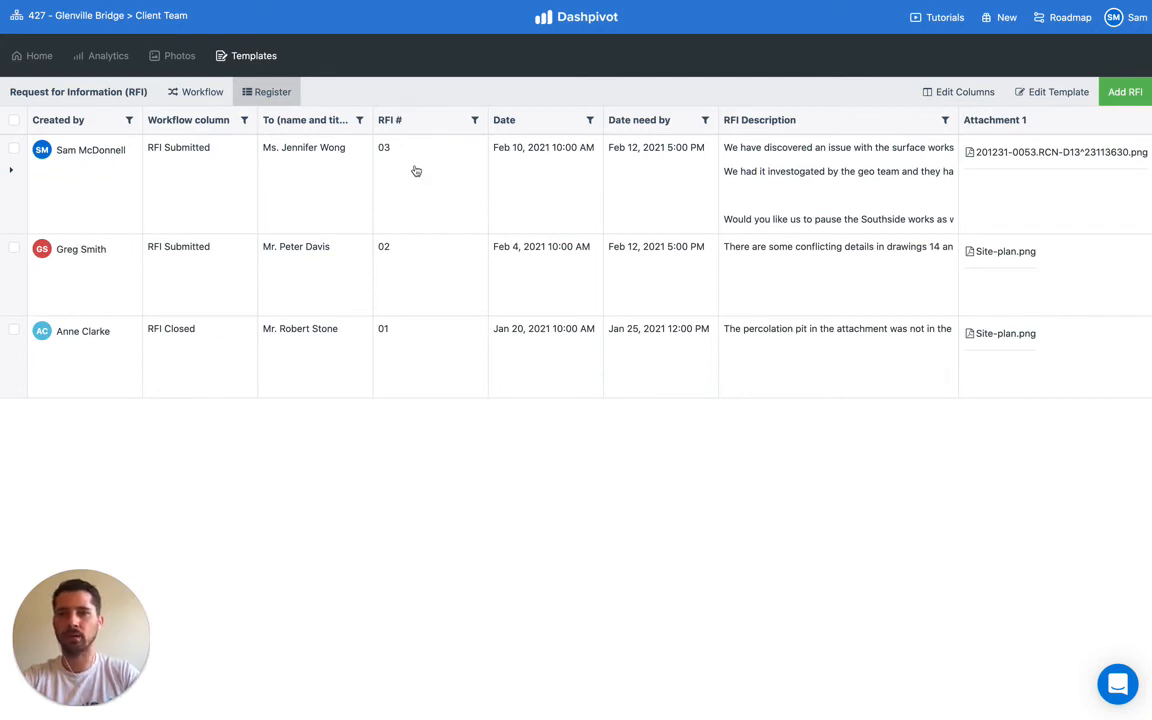
scroll(635, 229, "right", 1)
scroll(635, 229, "left", 1)
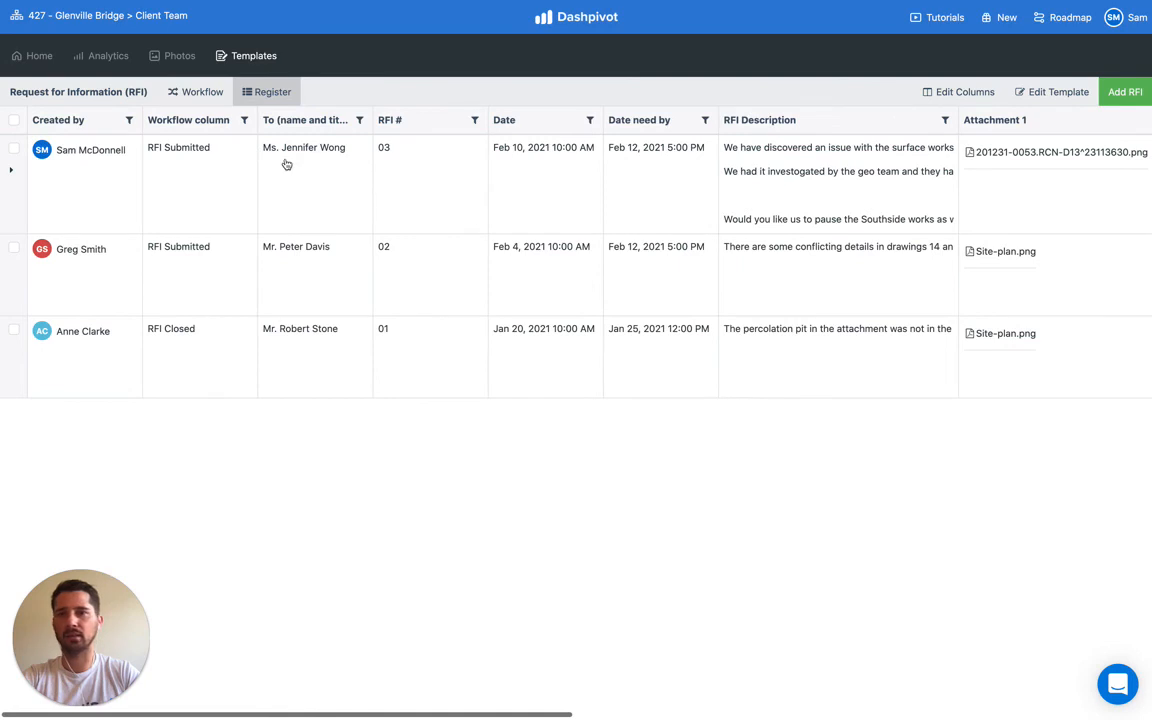
left_click(474, 119)
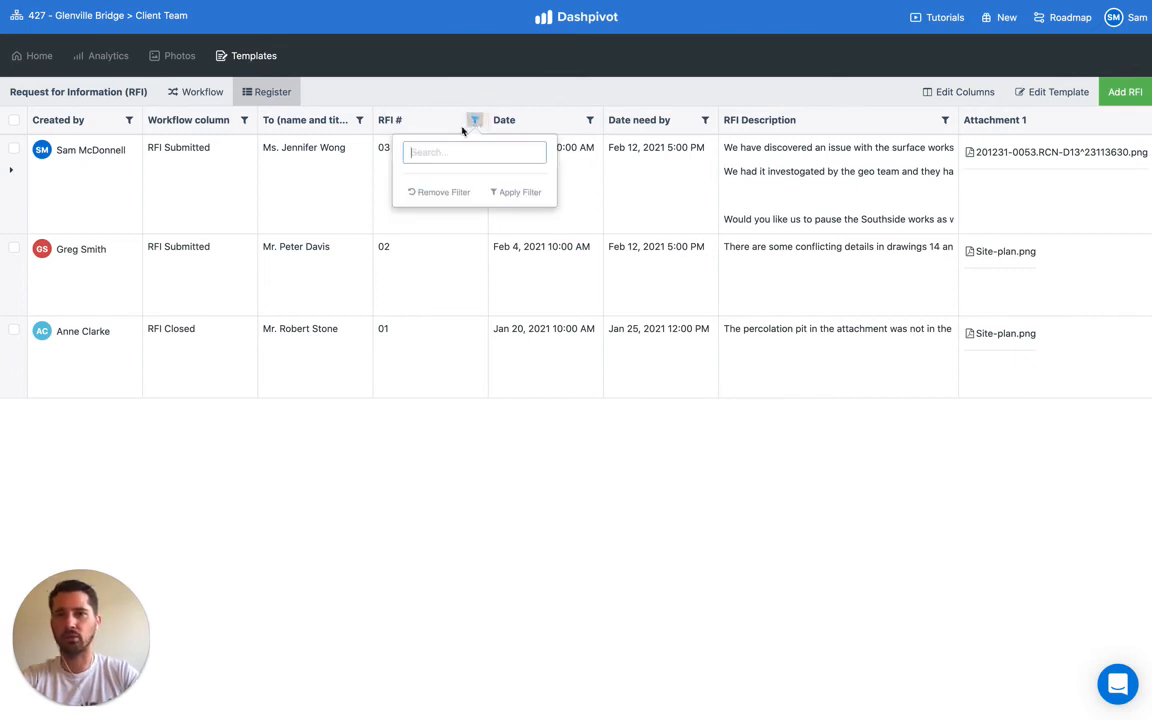
type("02")
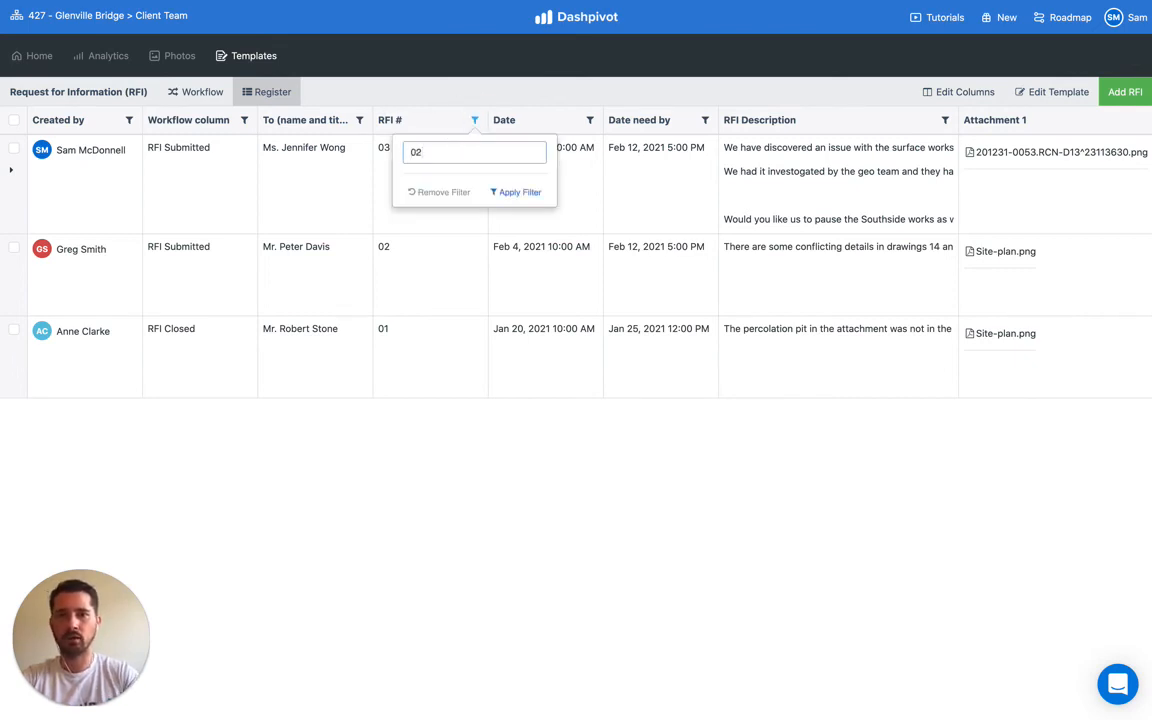
left_click(524, 192)
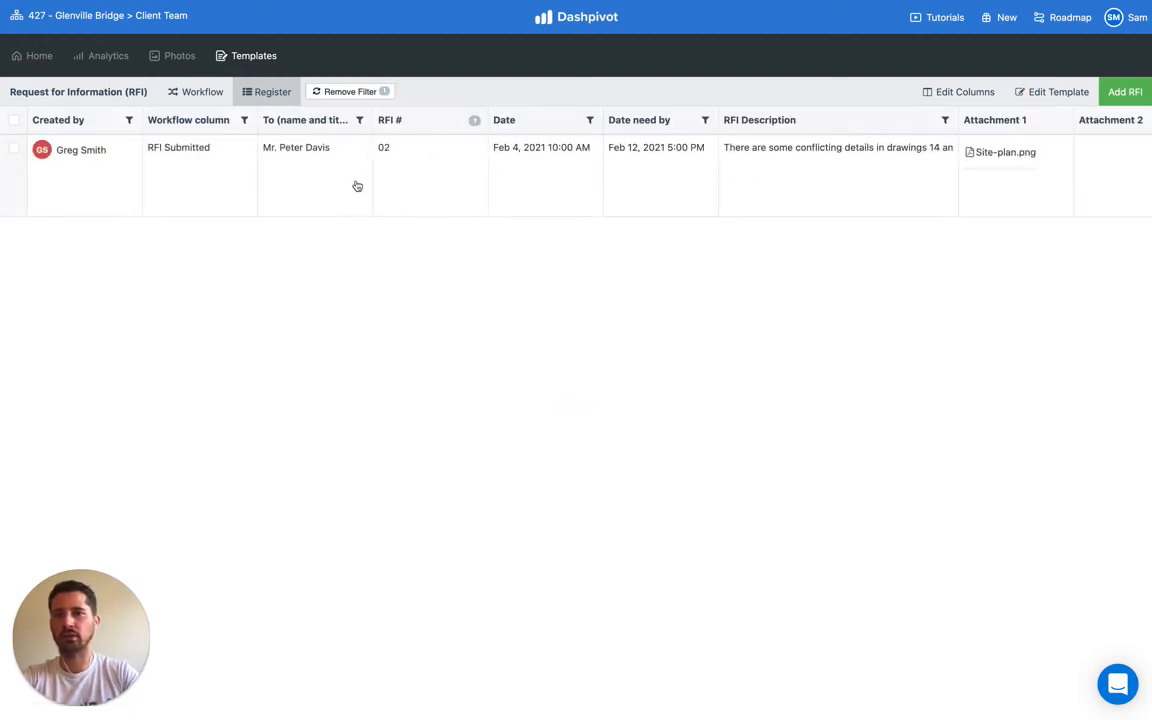
Select RFI 02, check its PDF download options in the register and in the opened form, and close the form
left_click(15, 151)
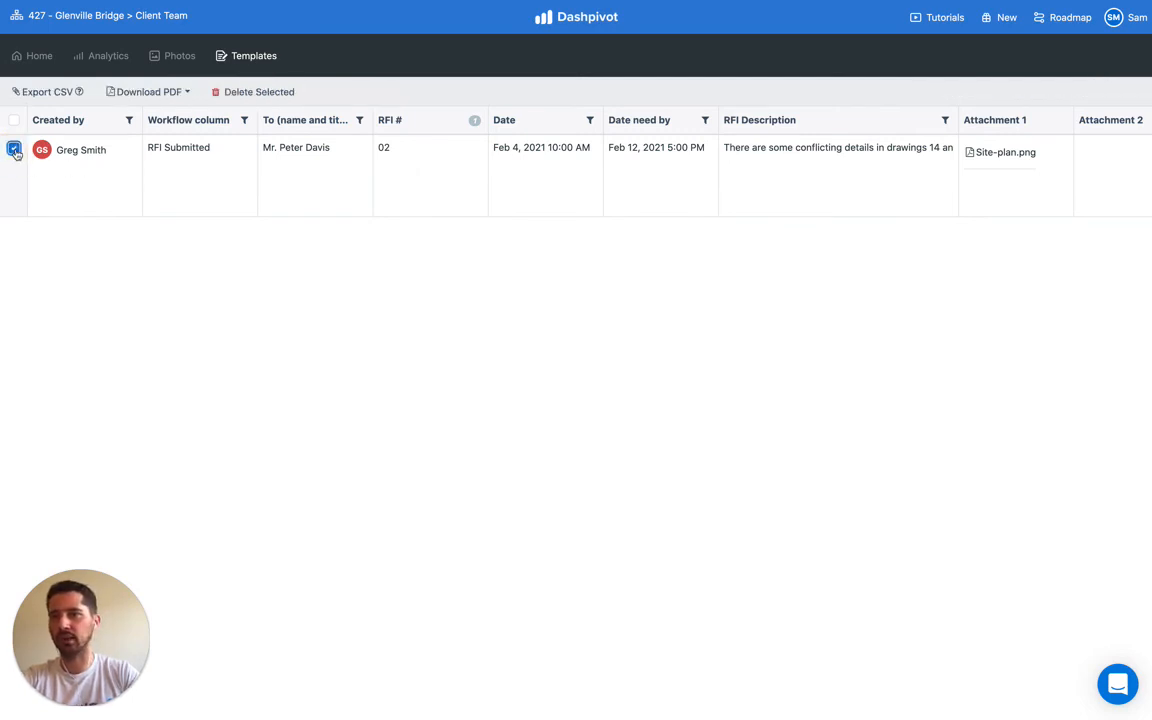
left_click(185, 92)
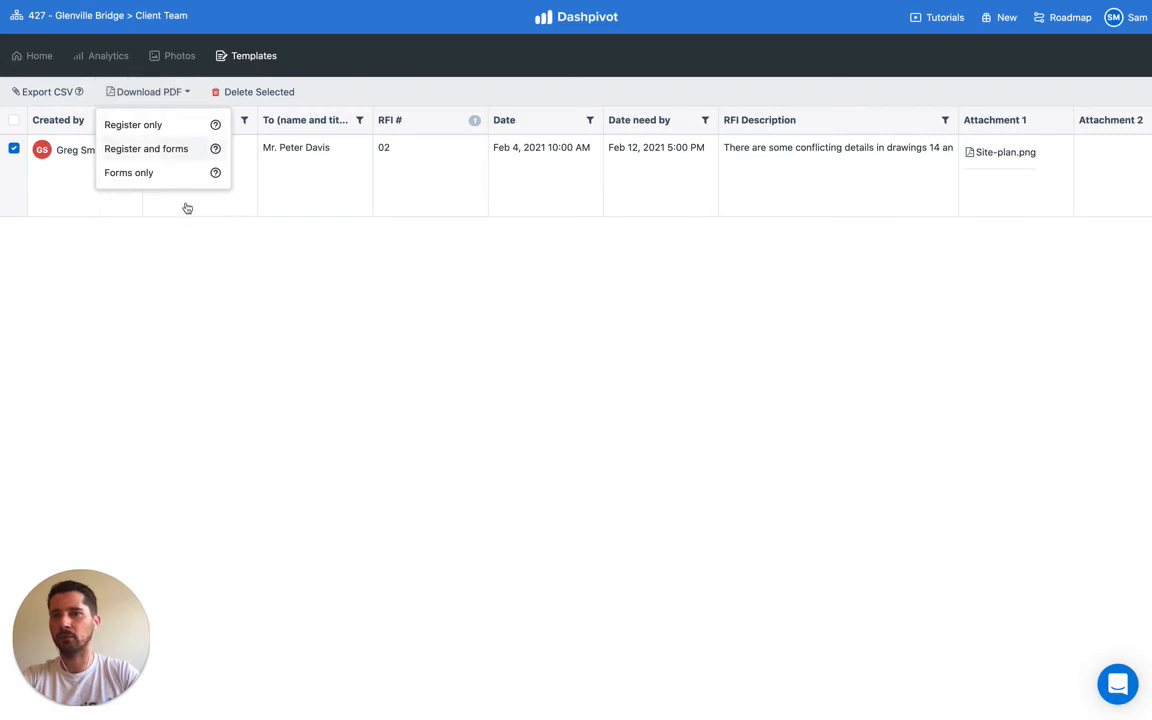
left_click(209, 257)
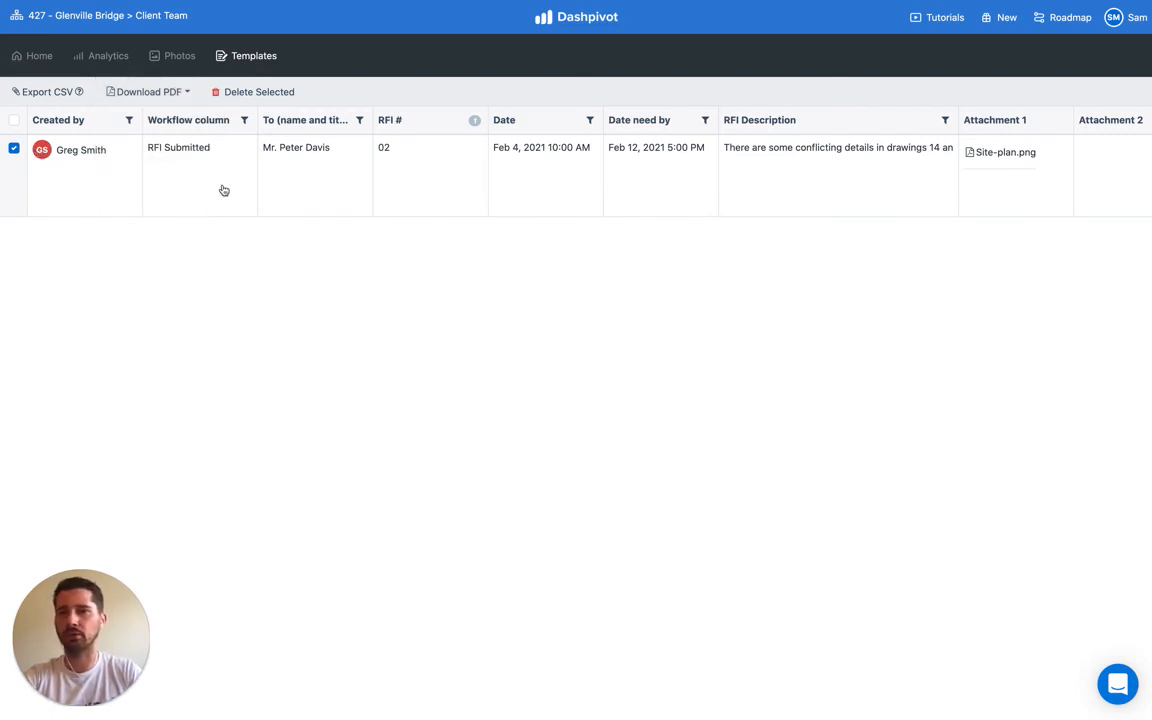
left_click(192, 180)
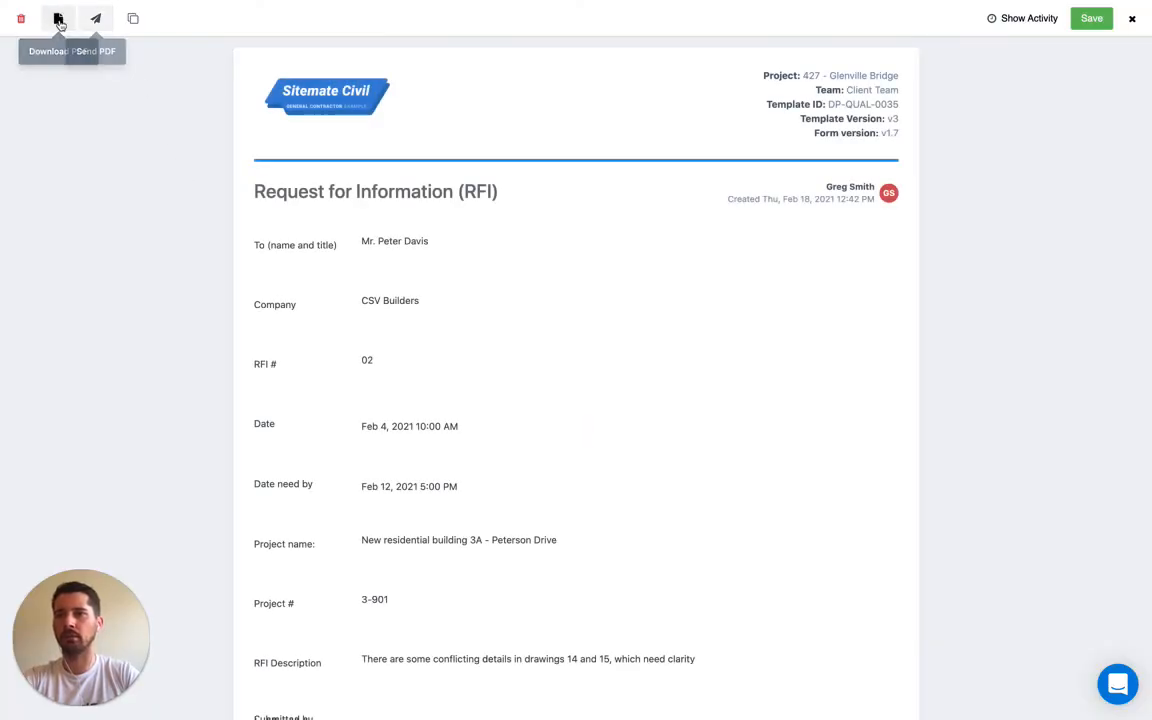
left_click(1132, 18)
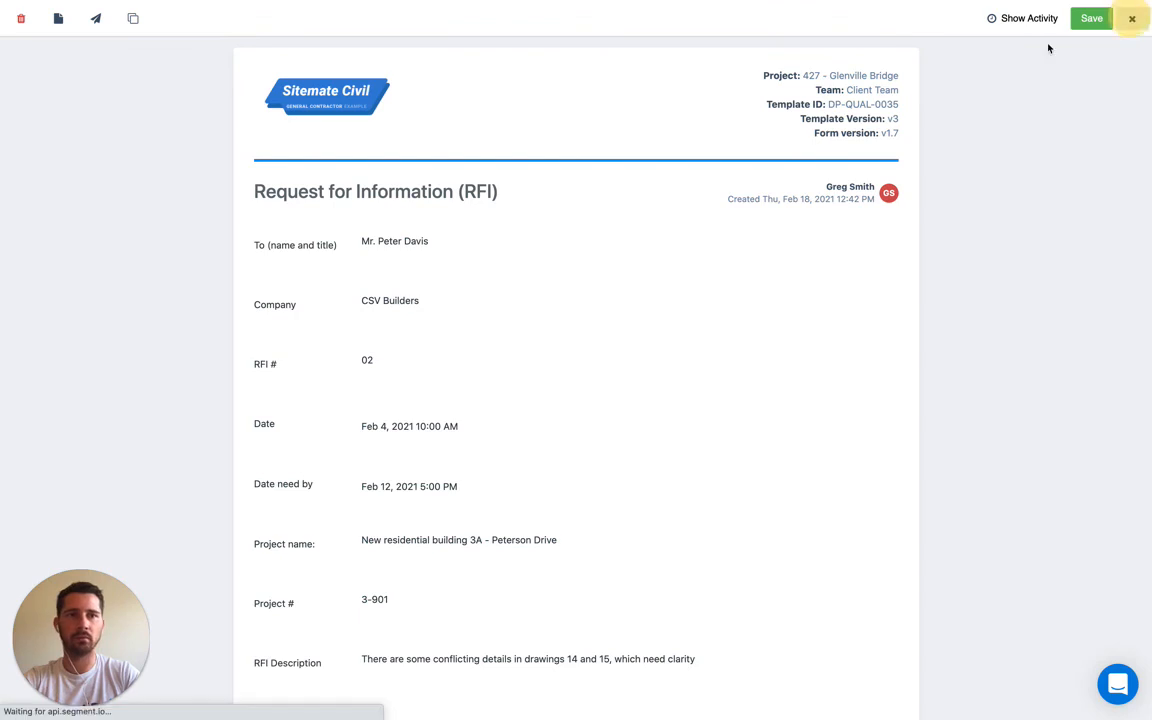